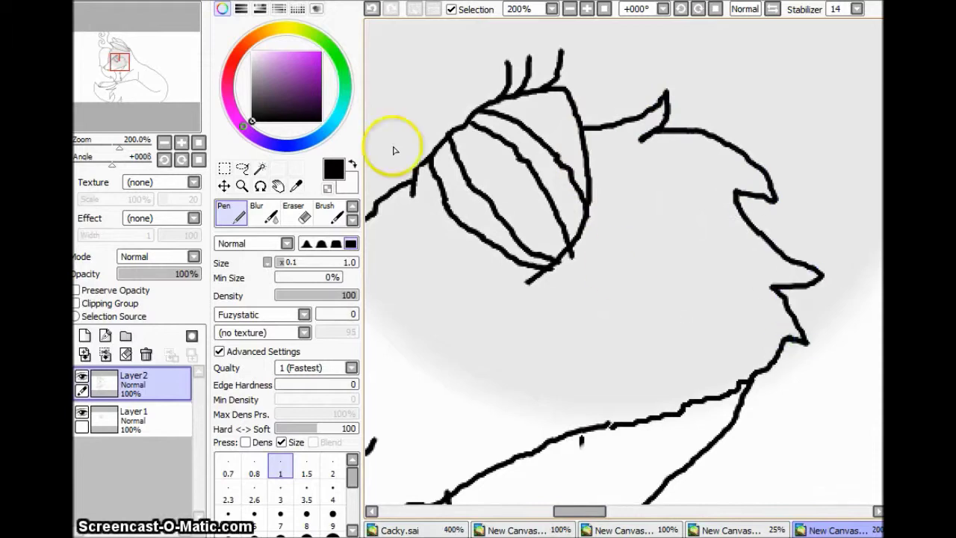
# Step: Lasso the wolf's eye, shift it up and to the left, then deselect
pyautogui.click(181, 142)
pyautogui.click(242, 168)
pyautogui.moveTo(507, 133); pyautogui.dragTo(510, 276)
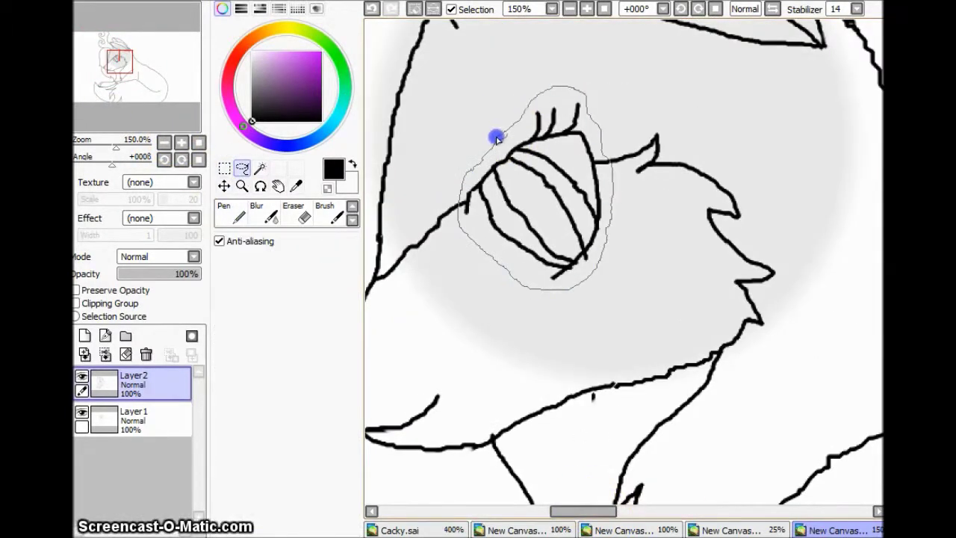
pyautogui.moveTo(497, 138); pyautogui.dragTo(538, 154)
pyautogui.hotkey('ctrl', 'd')
# Step: Set the Eraser to size 7.0 to tidy the stray lines around the eye
pyautogui.press('n')
pyautogui.press('e')
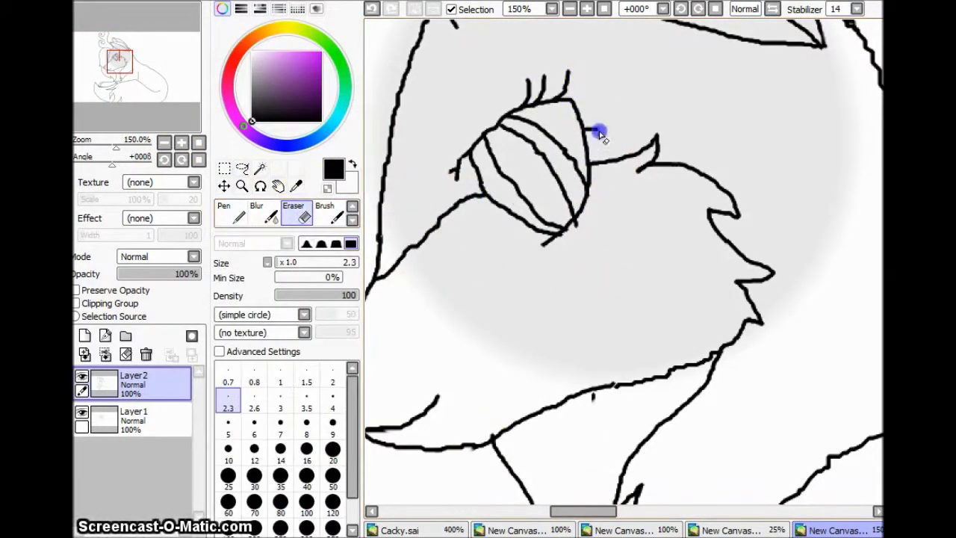
pyautogui.scroll(-4, 865, 302)
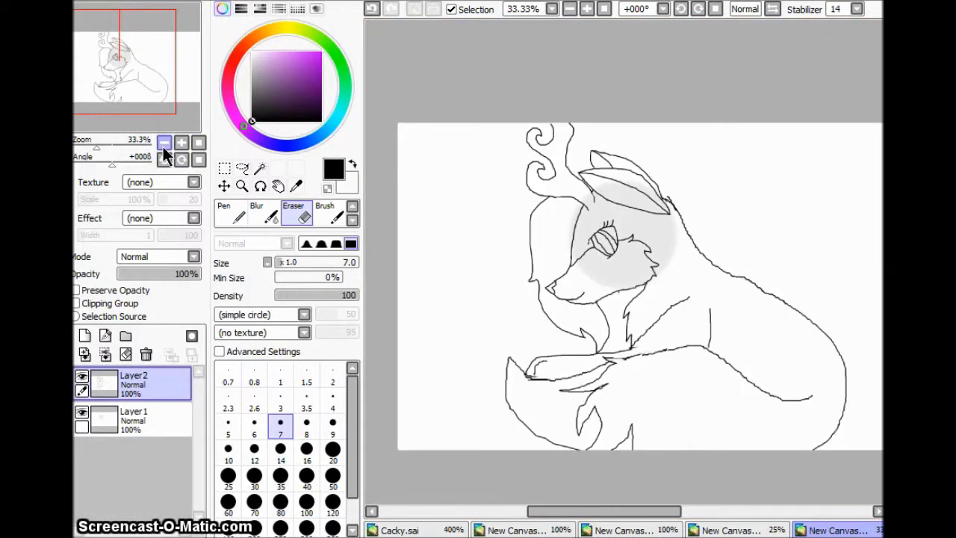
# Step: Draw the collar band's top line and darker lower edge, erasing part of the diagonal neck line
pyautogui.scroll(4, 547, 137)
pyautogui.press('n')
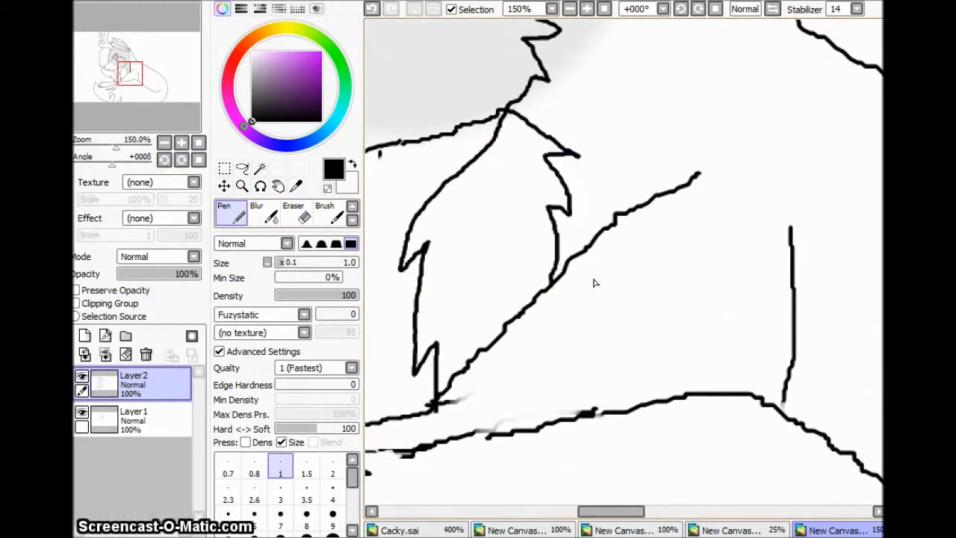
pyautogui.scroll(5, 629, 516)
pyautogui.scroll(-3, 616, 499)
pyautogui.moveTo(464, 419); pyautogui.dragTo(836, 256)
pyautogui.scroll(-3, 477, 297)
pyautogui.click(372, 9)
pyautogui.moveTo(466, 308); pyautogui.dragTo(504, 312)
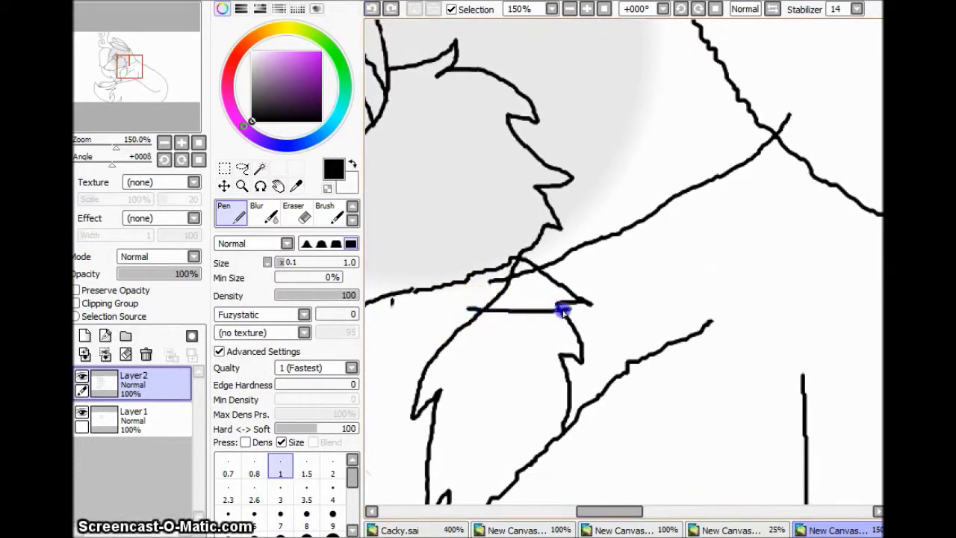
pyautogui.click(305, 217)
pyautogui.moveTo(578, 302); pyautogui.dragTo(547, 278)
pyautogui.click(228, 215)
pyautogui.moveTo(594, 304); pyautogui.dragTo(494, 310)
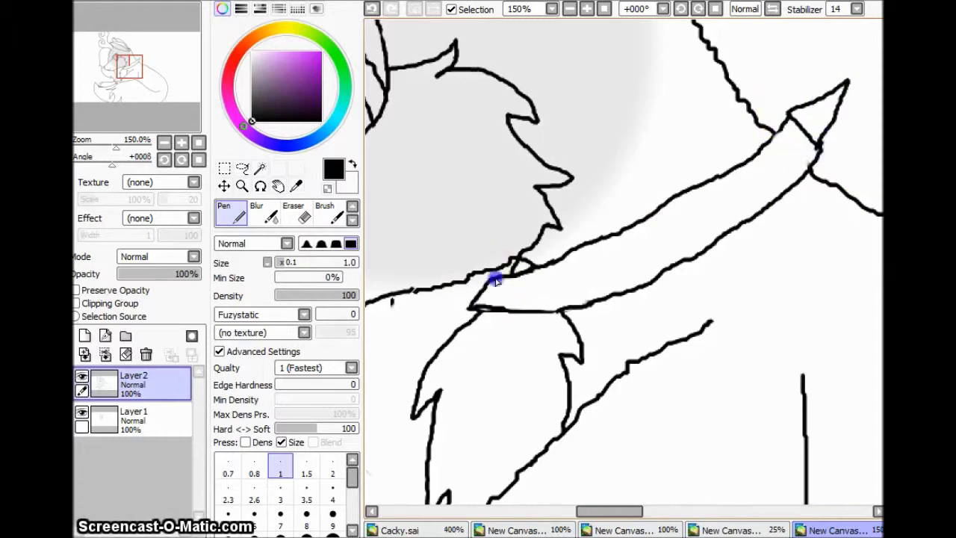
# Step: Zoom in and draw diamond studs along the rotated collar, undoing the unwanted strokes
pyautogui.click(181, 142)
pyautogui.moveTo(505, 316)
pyautogui.mouseDown()
pyautogui.moveTo(529, 403)
pyautogui.moveTo(550, 328)
pyautogui.mouseUp()
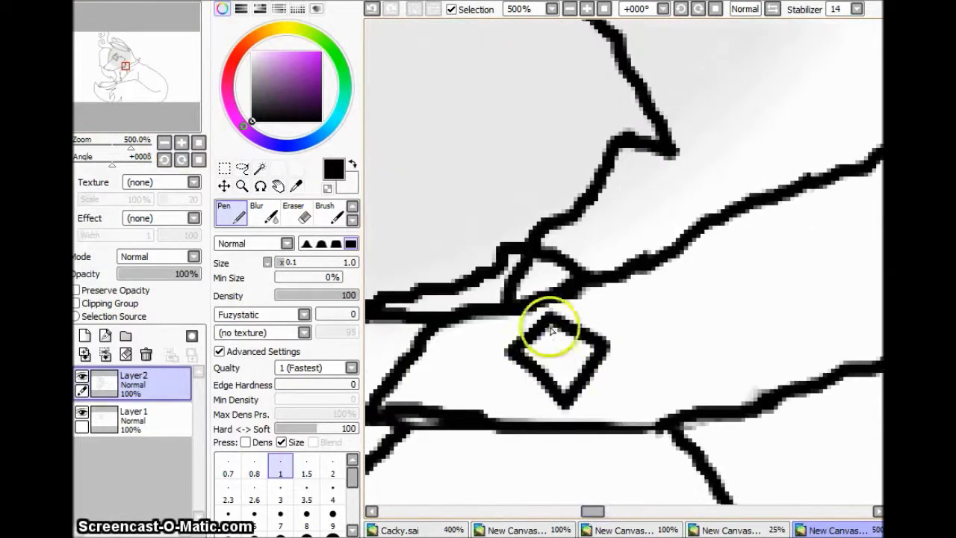
pyautogui.moveTo(112, 163); pyautogui.dragTo(126, 144)
pyautogui.moveTo(595, 254); pyautogui.dragTo(629, 324)
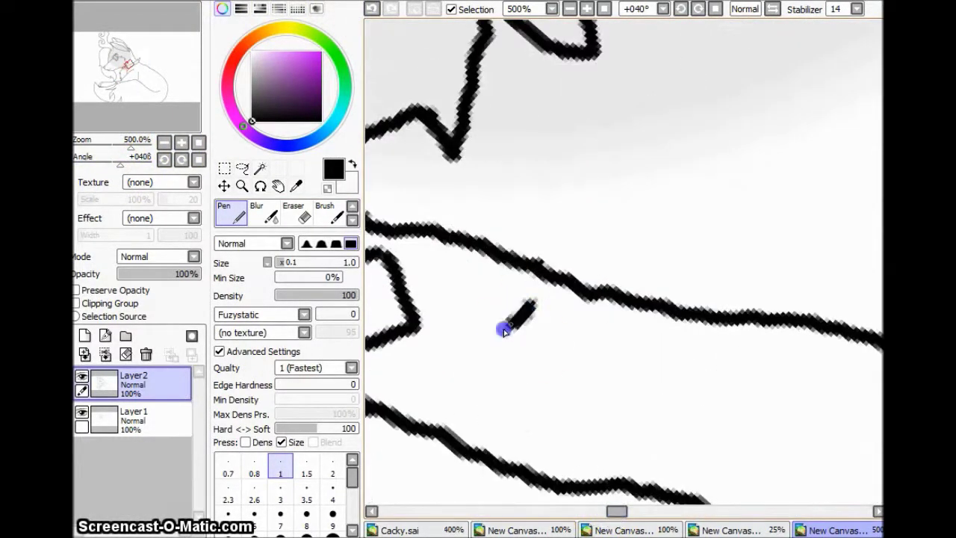
pyautogui.moveTo(626, 511); pyautogui.dragTo(636, 511)
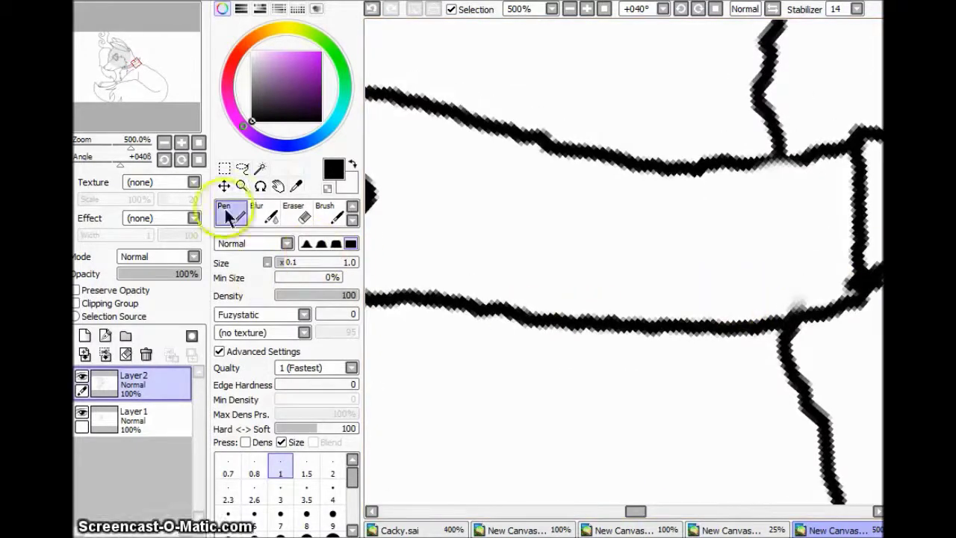
pyautogui.scroll(-6, 181, 145)
pyautogui.scroll(5, 563, 187)
pyautogui.hotkey('ctrl', 'z')
pyautogui.press('[')
pyautogui.press('[')
# Step: With a finer pen, finish the X-marked studs and end spike, then check the whole wolf on Layer2
pyautogui.click(579, 208)
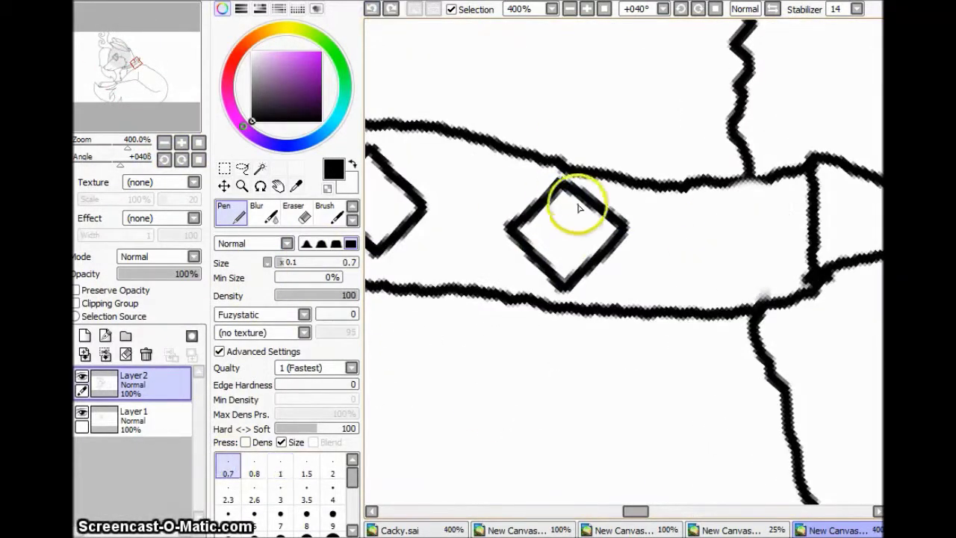
pyautogui.moveTo(618, 226)
pyautogui.mouseDown()
pyautogui.moveTo(722, 198)
pyautogui.moveTo(769, 153)
pyautogui.mouseUp()
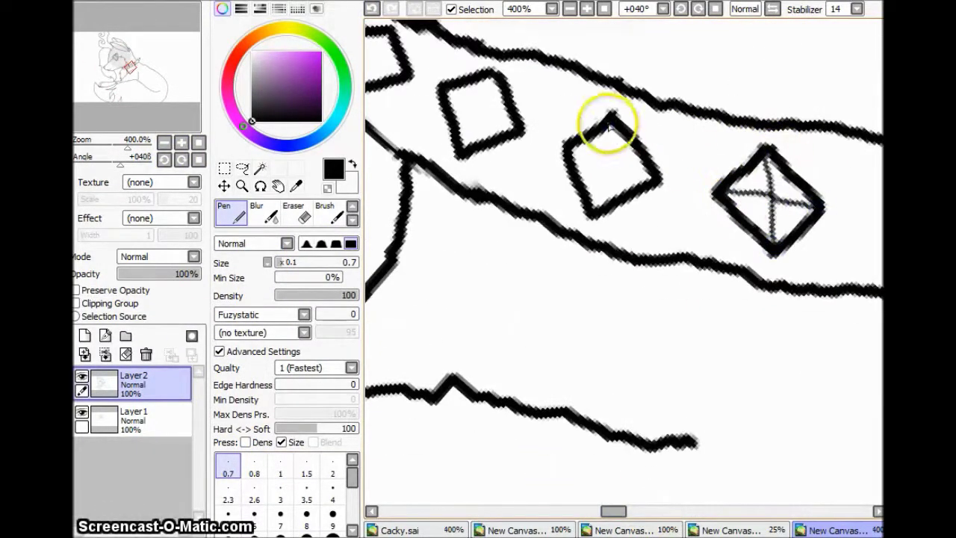
pyautogui.moveTo(681, 528)
pyautogui.mouseDown()
pyautogui.moveTo(661, 416)
pyautogui.moveTo(601, 325)
pyautogui.mouseUp()
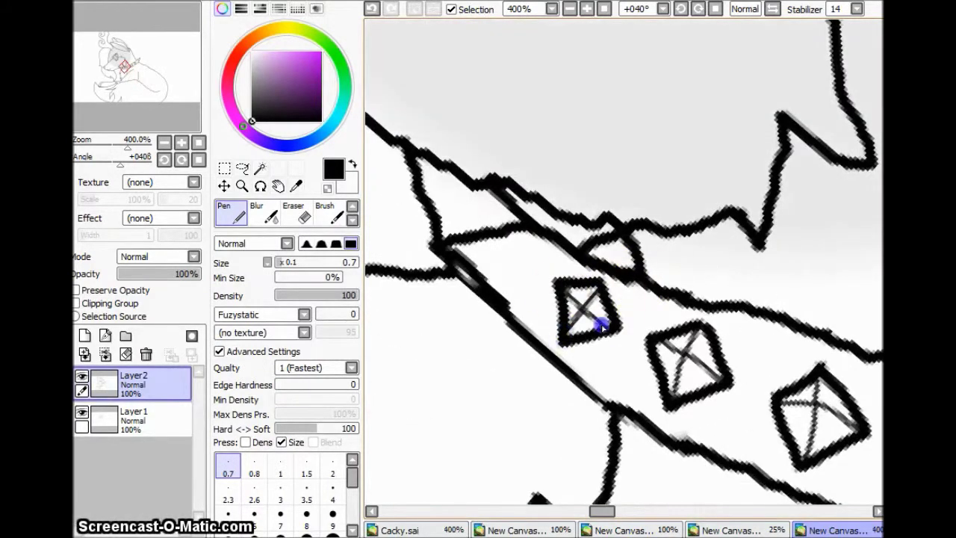
pyautogui.press('Home')
pyautogui.click(186, 145)
pyautogui.scroll(2, 681, 345)
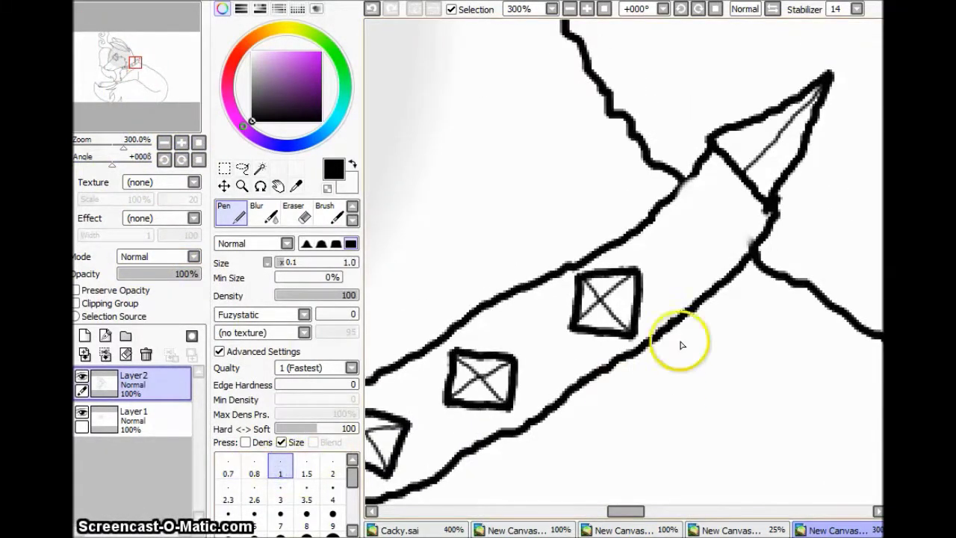
pyautogui.press('Home')
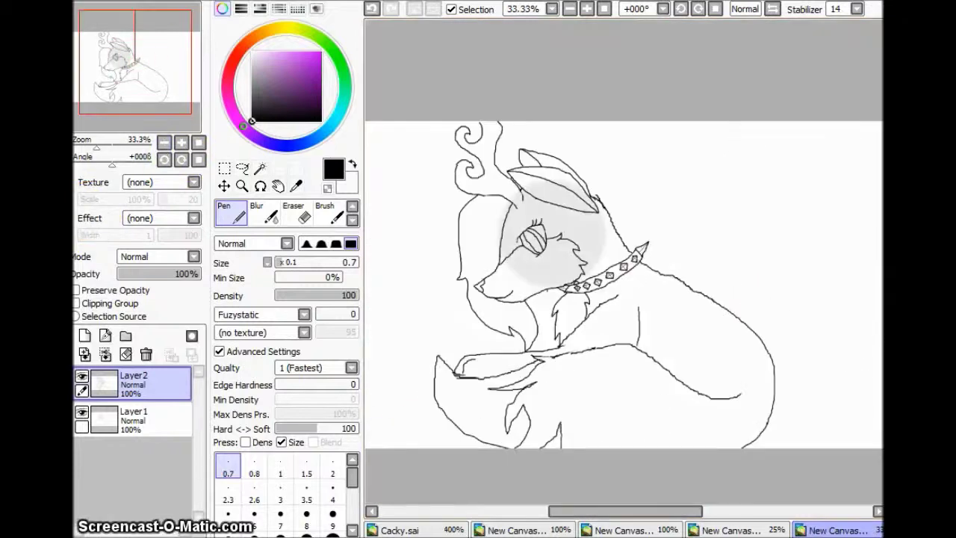
pyautogui.click(110, 420)
pyautogui.click(166, 396)
# Step: Erase the long diagonal neck line and the left vertical line and peak near the collar's end
pyautogui.scroll(4, 623, 269)
pyautogui.press('e')
pyautogui.moveTo(642, 370); pyautogui.dragTo(534, 112)
pyautogui.press('n')
pyautogui.click(372, 9)
pyautogui.moveTo(597, 426); pyautogui.dragTo(420, 181)
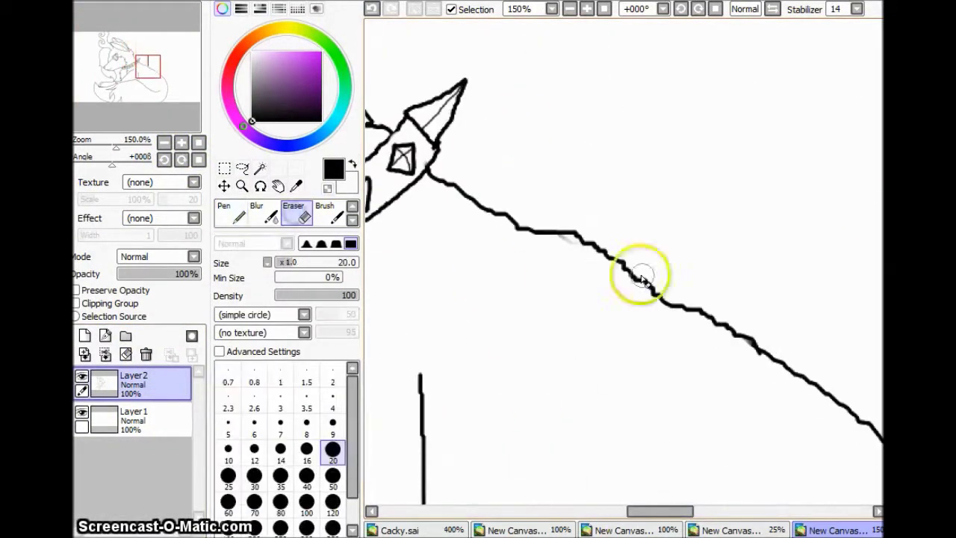
pyautogui.moveTo(676, 306)
pyautogui.mouseDown()
pyautogui.moveTo(822, 448)
pyautogui.moveTo(710, 486)
pyautogui.moveTo(717, 218)
pyautogui.mouseUp()
pyautogui.press('e')
pyautogui.moveTo(606, 340)
pyautogui.mouseDown()
pyautogui.moveTo(601, 124)
pyautogui.moveTo(816, 420)
pyautogui.moveTo(881, 448)
pyautogui.mouseUp()
pyautogui.press('n')
# Step: Redraw the chest fur lines, erasing a stray fur line
pyautogui.scroll(-3, 639, 196)
pyautogui.press('e')
pyautogui.press('n')
pyautogui.moveTo(881, 429); pyautogui.dragTo(613, 289)
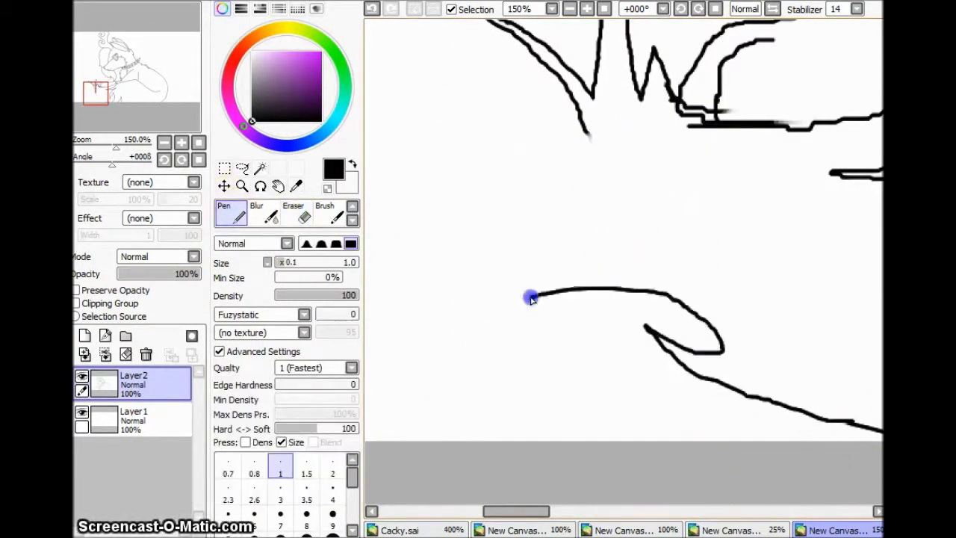
pyautogui.moveTo(628, 475)
pyautogui.mouseDown()
pyautogui.moveTo(523, 336)
pyautogui.moveTo(438, 284)
pyautogui.moveTo(773, 233)
pyautogui.mouseUp()
pyautogui.press('e')
pyautogui.press('n')
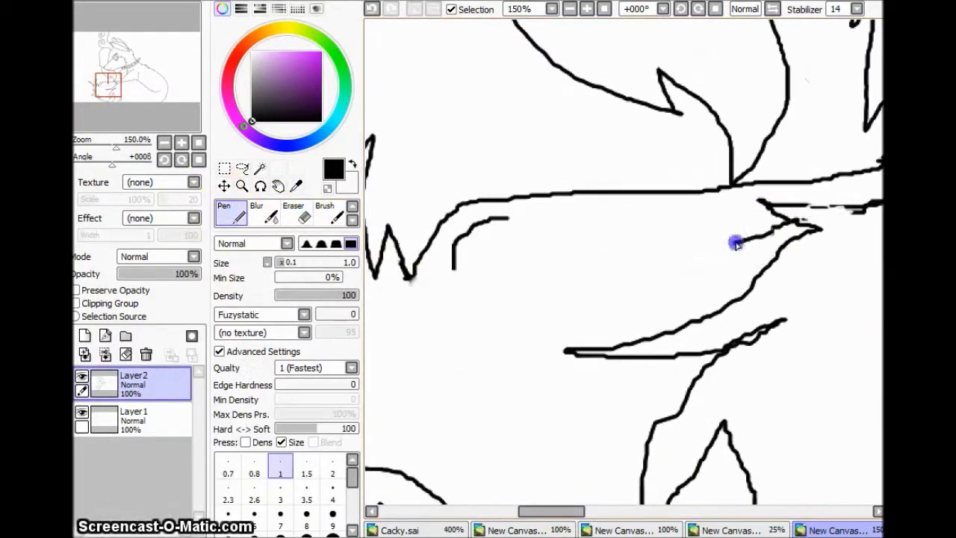
pyautogui.moveTo(466, 259); pyautogui.dragTo(470, 262)
pyautogui.moveTo(551, 510)
pyautogui.mouseDown()
pyautogui.moveTo(635, 513)
pyautogui.moveTo(596, 511)
pyautogui.mouseUp()
# Step: Draw a new sweeping fur line across the body, erasing stray strokes, at 100% zoom
pyautogui.press('e')
pyautogui.moveTo(583, 153); pyautogui.dragTo(813, 144)
pyautogui.press('n')
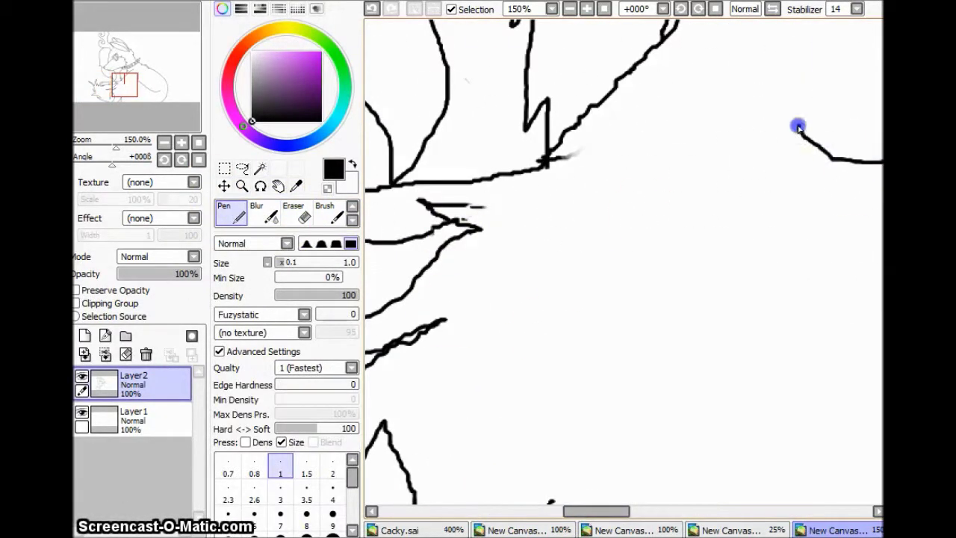
pyautogui.moveTo(596, 511); pyautogui.dragTo(661, 512)
pyautogui.press('e')
pyautogui.moveTo(389, 222); pyautogui.dragTo(747, 366)
pyautogui.click(234, 216)
pyautogui.moveTo(834, 340)
pyautogui.mouseDown()
pyautogui.moveTo(720, 345)
pyautogui.moveTo(375, 190)
pyautogui.mouseUp()
pyautogui.click(164, 141)
pyautogui.click(181, 142)
# Step: Erase the top of the curve and redraw the body's fur lines
pyautogui.press('e')
pyautogui.moveTo(497, 38); pyautogui.dragTo(469, 28)
pyautogui.press('n')
pyautogui.scroll(-2, 676, 153)
pyautogui.moveTo(597, 85)
pyautogui.mouseDown()
pyautogui.moveTo(675, 153)
pyautogui.moveTo(672, 433)
pyautogui.mouseUp()
pyautogui.press('e')
pyautogui.click(233, 215)
pyautogui.moveTo(660, 74); pyautogui.dragTo(674, 237)
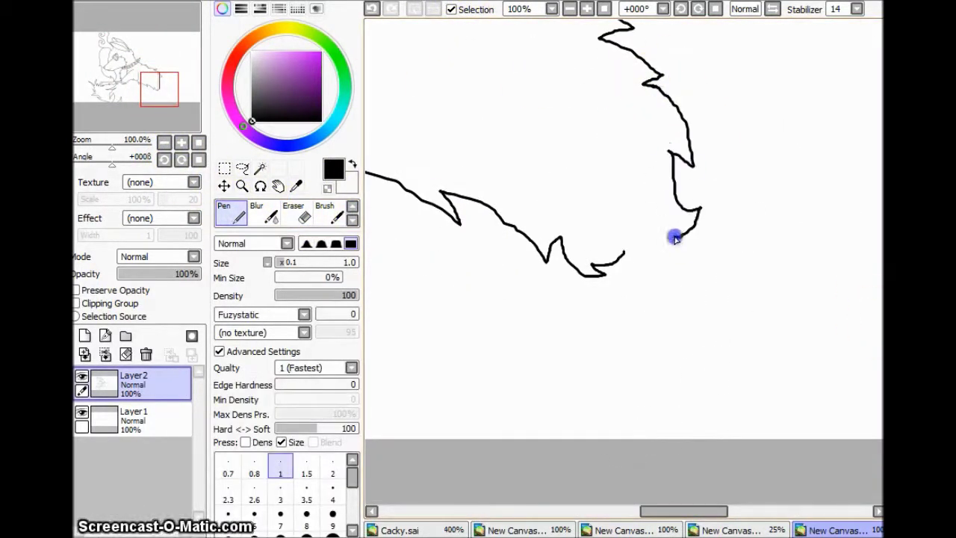
pyautogui.click(164, 143)
pyautogui.press('e')
pyautogui.press('n')
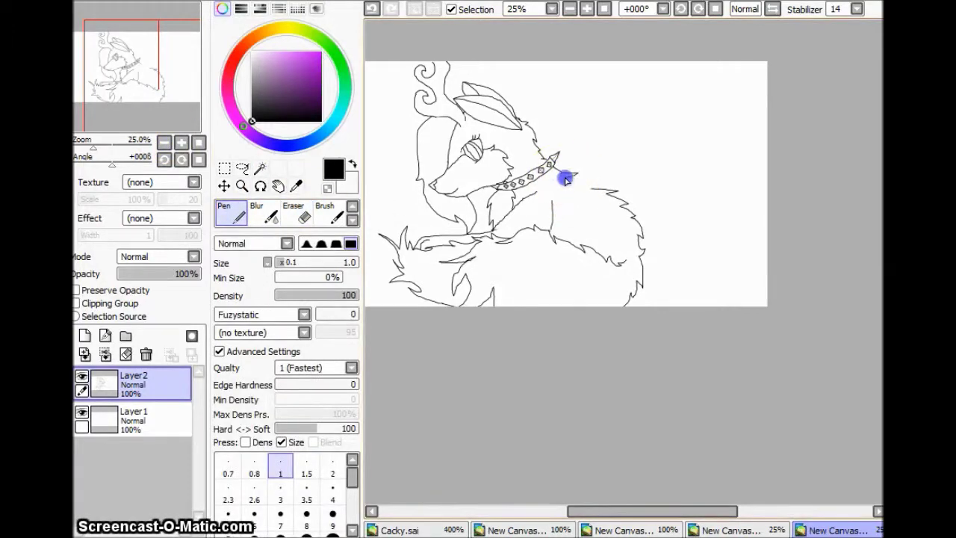
pyautogui.moveTo(676, 521); pyautogui.dragTo(657, 521)
pyautogui.hotkey('ctrl', '+')
pyautogui.hotkey('ctrl', '+')
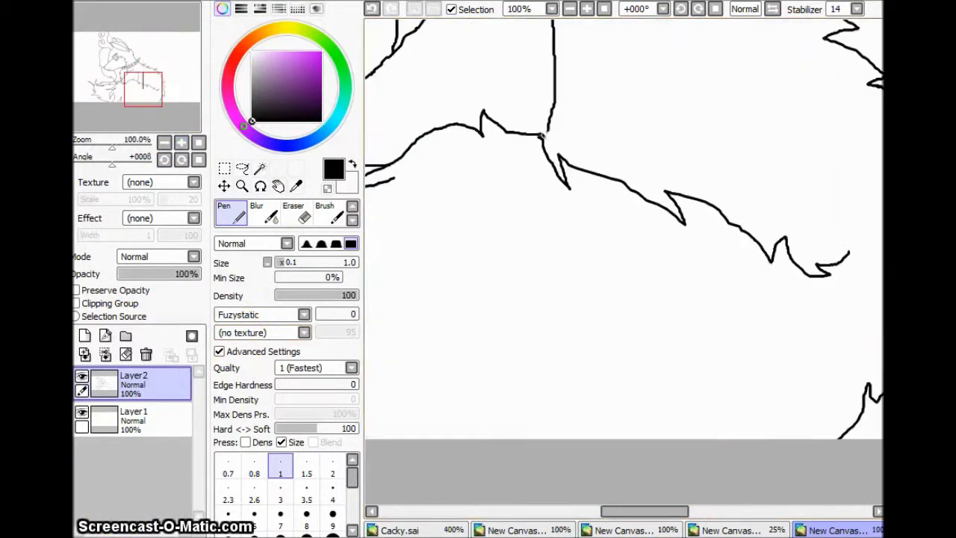
# Step: Draw curved fur lines down the chest and erase the right-hand spike with a large eraser
pyautogui.moveTo(589, 133); pyautogui.dragTo(590, 354)
pyautogui.moveTo(670, 379); pyautogui.dragTo(668, 416)
pyautogui.moveTo(644, 510); pyautogui.dragTo(679, 511)
pyautogui.moveTo(568, 451); pyautogui.dragTo(631, 450)
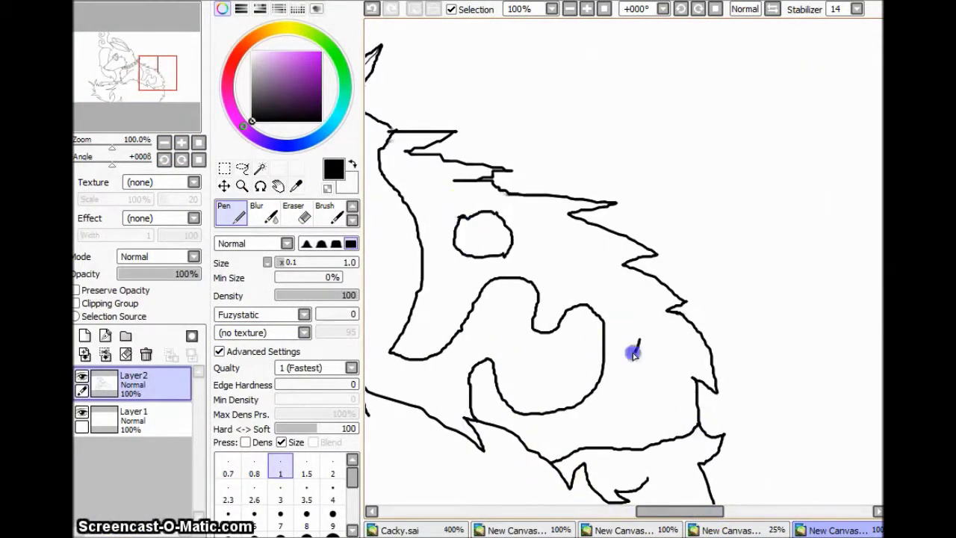
pyautogui.moveTo(680, 511); pyautogui.dragTo(671, 511)
pyautogui.press('e')
pyautogui.moveTo(440, 135); pyautogui.dragTo(694, 259)
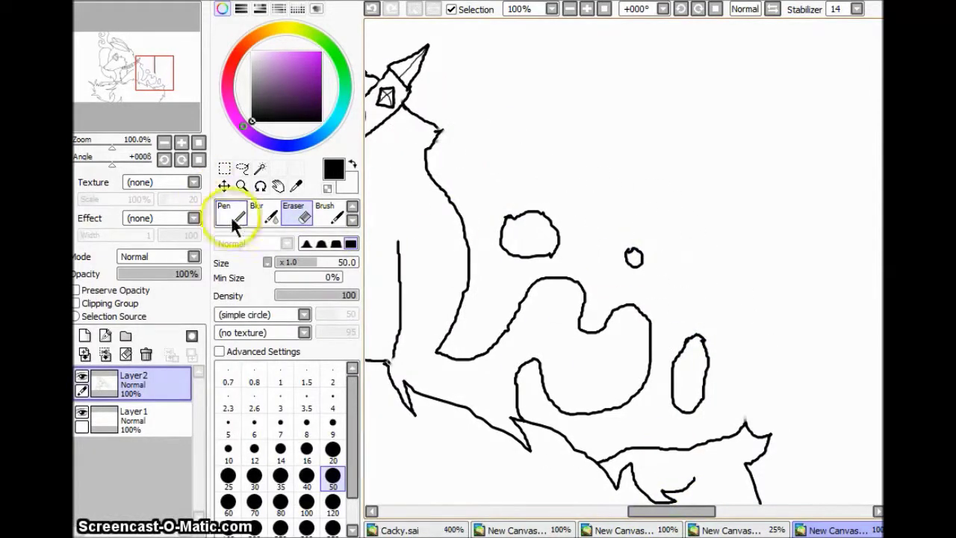
# Step: Outline the rounded patch markings on the wolf's back and sketch the foreleg band lines
pyautogui.click(230, 215)
pyautogui.moveTo(440, 134); pyautogui.dragTo(768, 433)
pyautogui.press('e')
pyautogui.moveTo(709, 299); pyautogui.dragTo(608, 187)
pyautogui.press('n')
pyautogui.moveTo(522, 157)
pyautogui.mouseDown()
pyautogui.moveTo(676, 229)
pyautogui.moveTo(728, 344)
pyautogui.mouseUp()
pyautogui.scroll(-5, 624, 261)
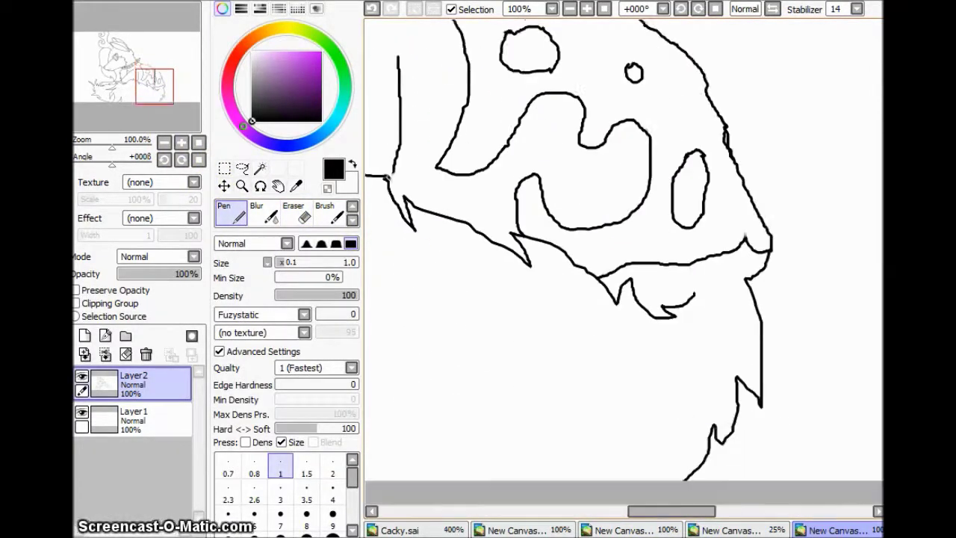
pyautogui.hotkey('ctrl', '-')
pyautogui.moveTo(633, 512); pyautogui.dragTo(827, 320)
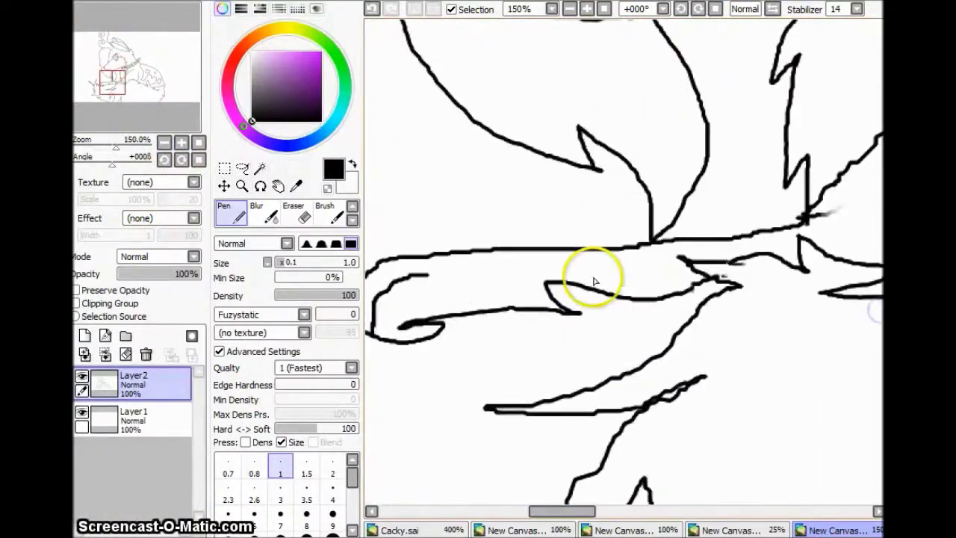
pyautogui.moveTo(593, 277); pyautogui.dragTo(526, 316)
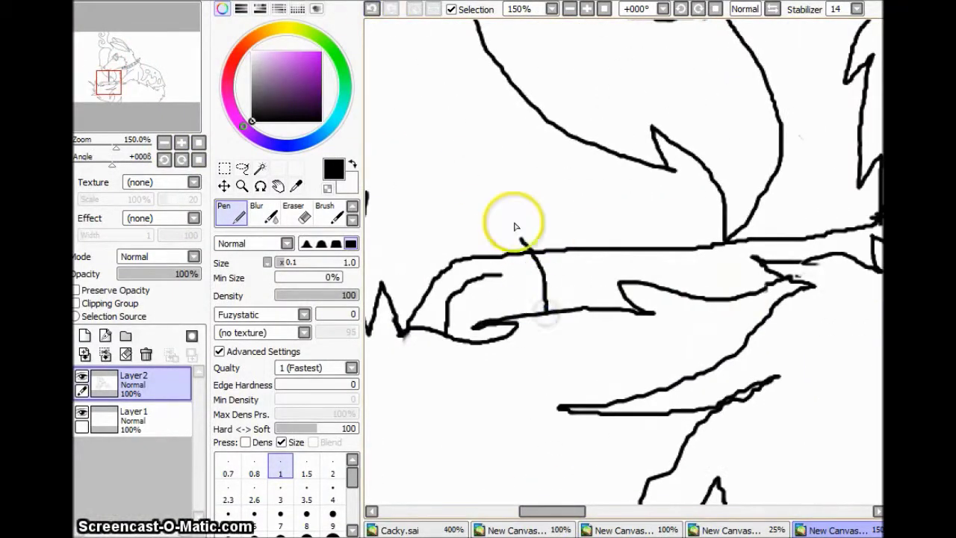
# Step: Clean up the front-paw cuff's stray lines and zoom out to 33.33% to see the sketch
pyautogui.press('e')
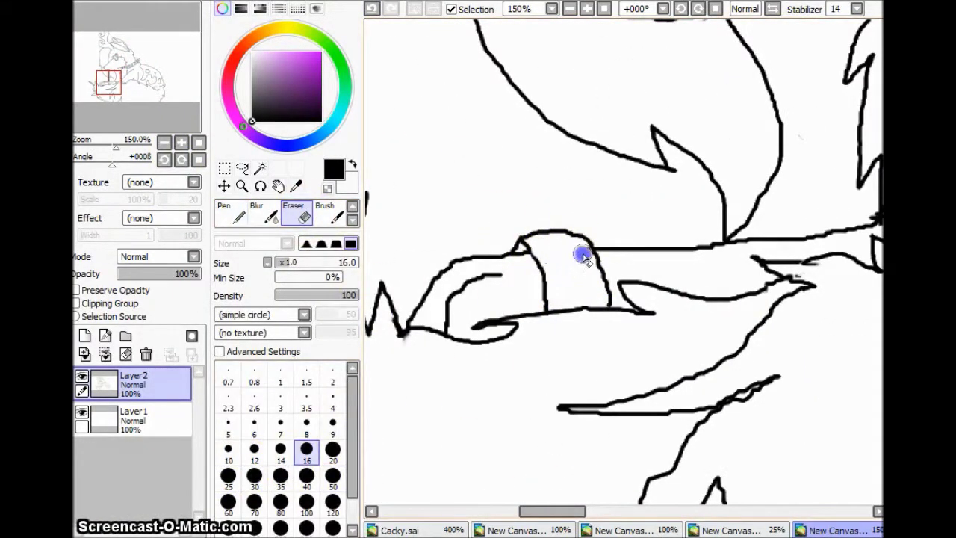
pyautogui.press('n')
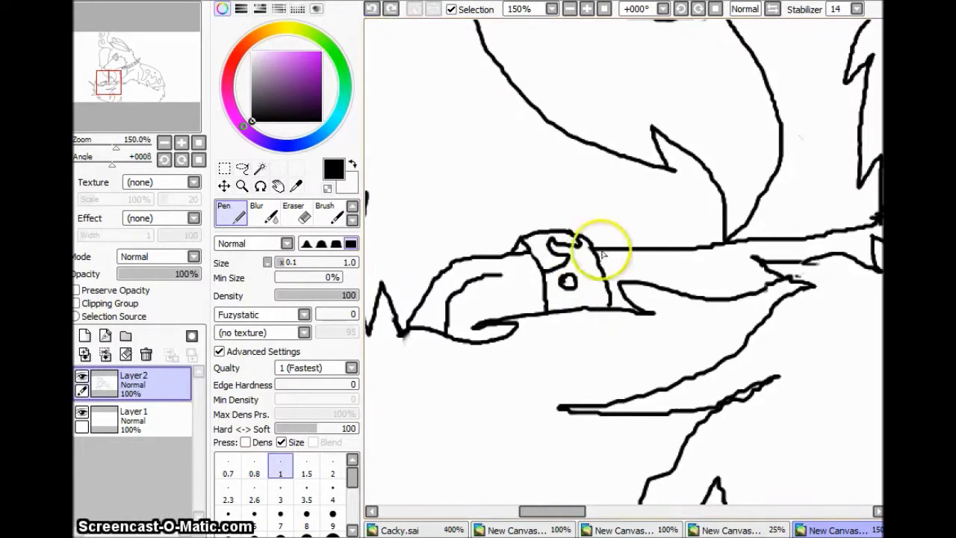
pyautogui.click(164, 142)
pyautogui.click(164, 142)
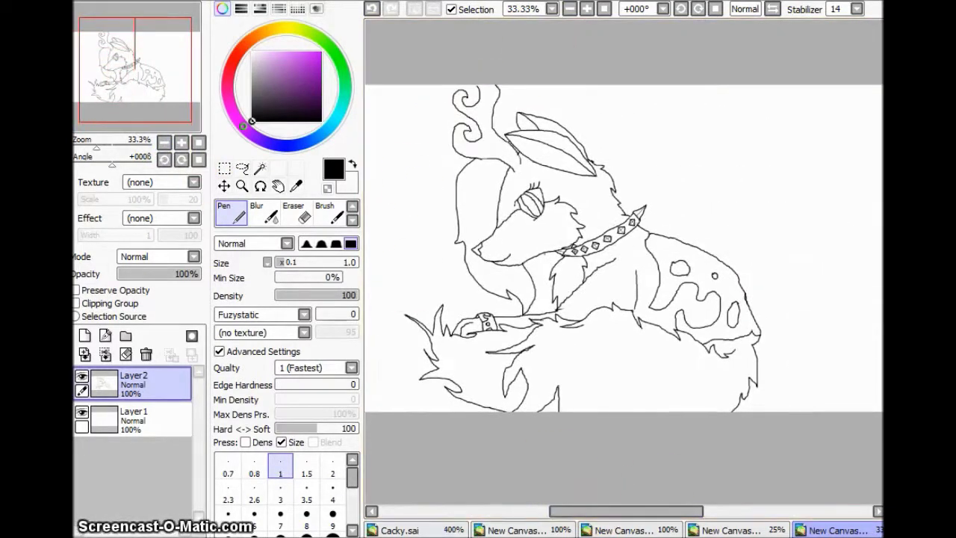
pyautogui.moveTo(639, 515); pyautogui.dragTo(627, 515)
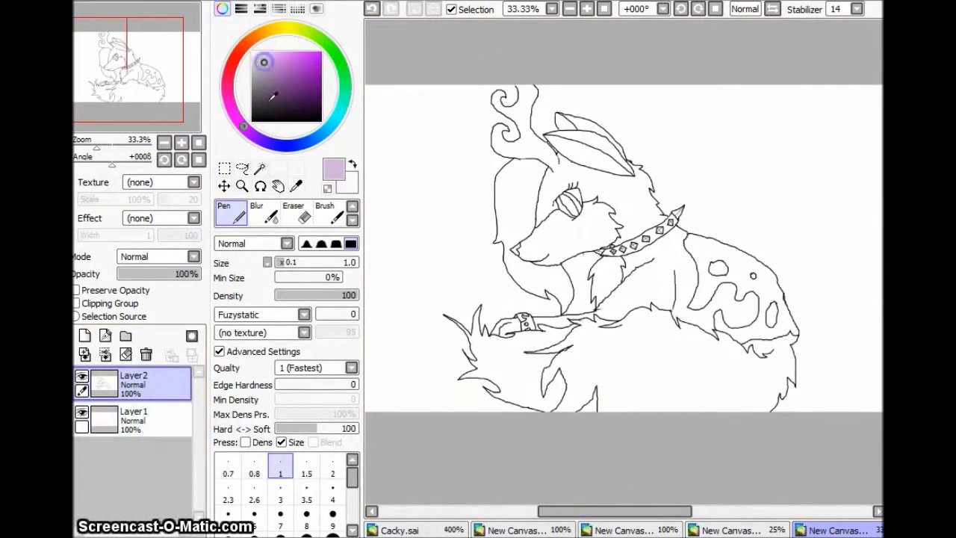
# Step: Paint a large lilac blob over the wolf on Layer1 with a 120 px pen
pyautogui.click(435, 212)
pyautogui.click(385, 220)
pyautogui.hotkey('ctrl', 'z')
pyautogui.hotkey('ctrl', 'z')
pyautogui.click(134, 418)
pyautogui.moveTo(477, 336)
pyautogui.mouseDown()
pyautogui.moveTo(546, 252)
pyautogui.moveTo(568, 261)
pyautogui.mouseUp()
pyautogui.click(134, 382)
# Step: Magic Wand select the empty background around the wolf on Layer2
pyautogui.click(260, 168)
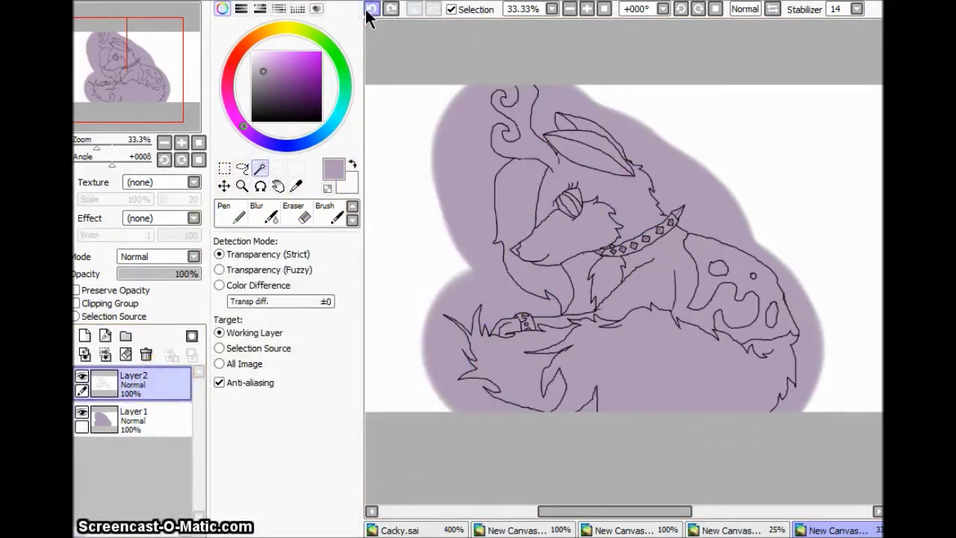
pyautogui.click(233, 214)
pyautogui.click(180, 142)
pyautogui.scroll(2, 634, 416)
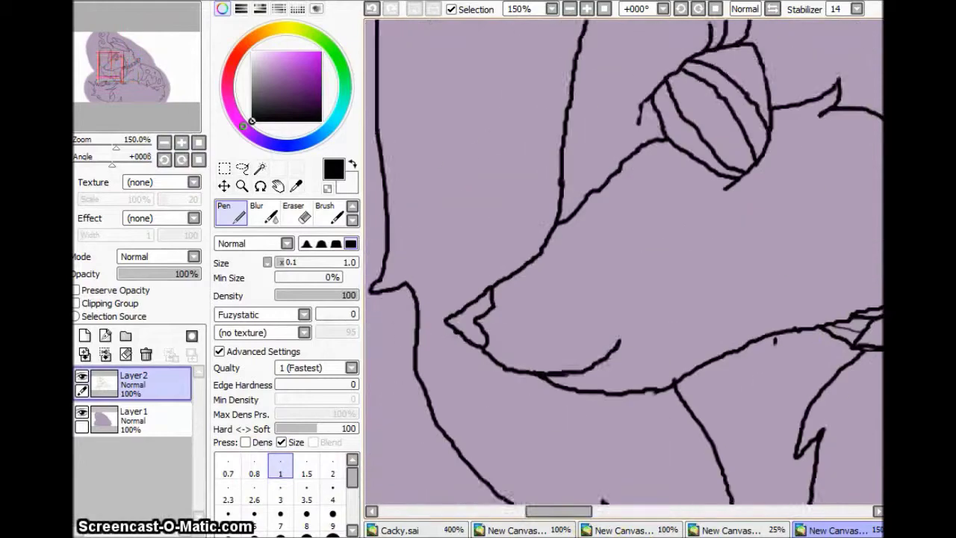
pyautogui.click(164, 142)
pyautogui.click(164, 142)
pyautogui.click(260, 168)
pyautogui.click(486, 316)
pyautogui.moveTo(635, 512); pyautogui.dragTo(518, 499)
pyautogui.scroll(3, 678, 514)
pyautogui.click(164, 142)
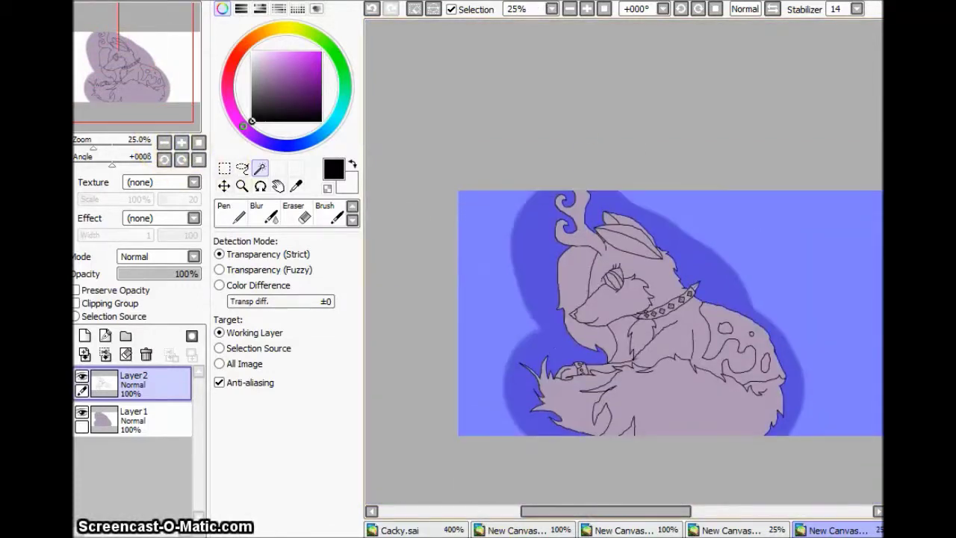
# Step: Erase the lilac outside the wolf on Layer1, leaving the background white
pyautogui.click(135, 418)
pyautogui.click(299, 215)
pyautogui.moveTo(516, 224)
pyautogui.mouseDown()
pyautogui.moveTo(762, 252)
pyautogui.moveTo(537, 418)
pyautogui.mouseUp()
pyautogui.click(233, 212)
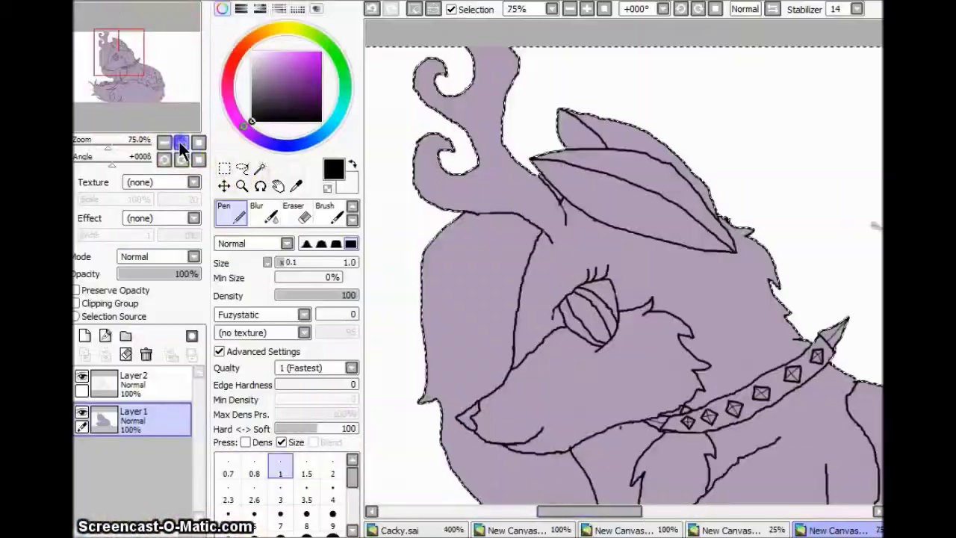
# Step: Pick a pale cream colour from the Scratchpad and set the brush size to 25
pyautogui.scroll(2, 624, 261)
pyautogui.moveTo(672, 511); pyautogui.dragTo(568, 511)
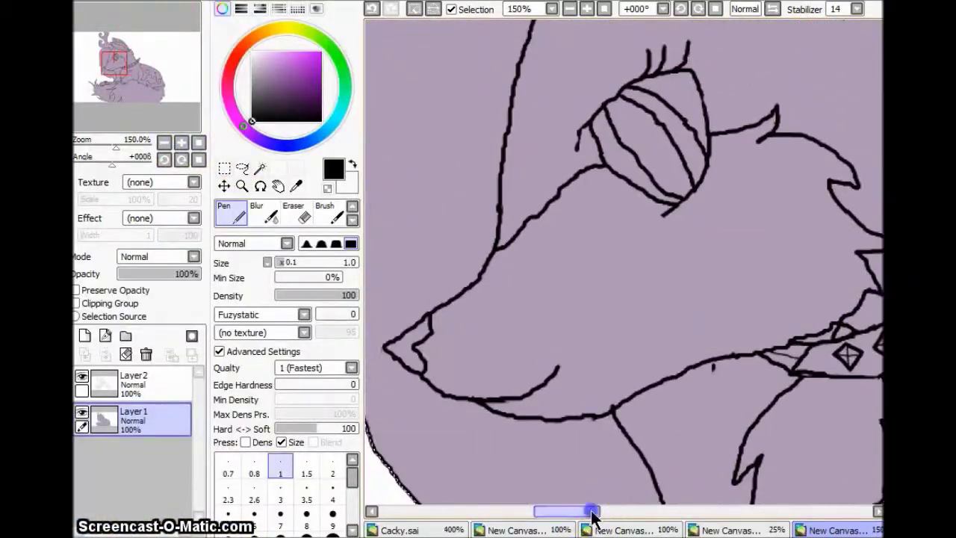
pyautogui.click(317, 9)
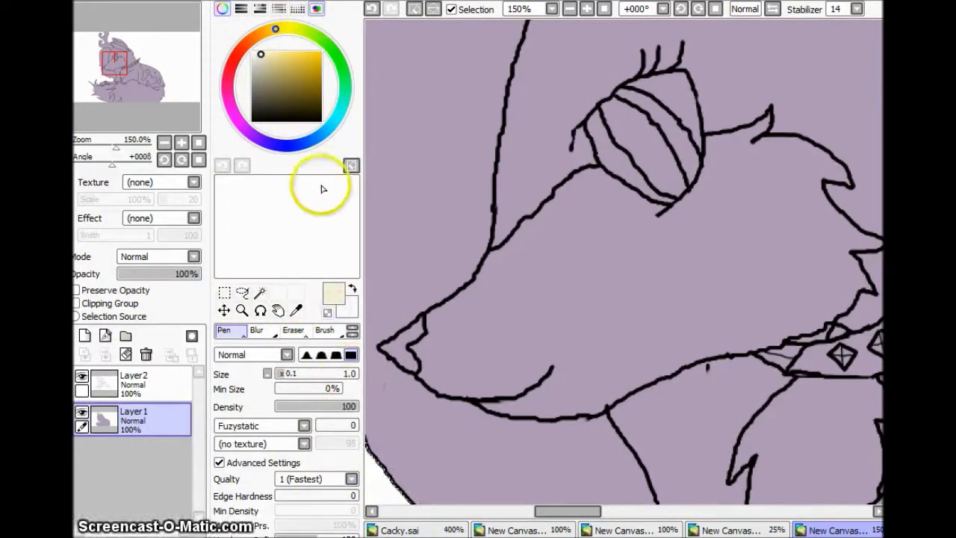
pyautogui.click(317, 9)
pyautogui.click(227, 460)
# Step: Test a Magic Wand selection of the muzzle on the line art layer, then clear it
pyautogui.click(133, 380)
pyautogui.click(260, 169)
pyautogui.click(506, 404)
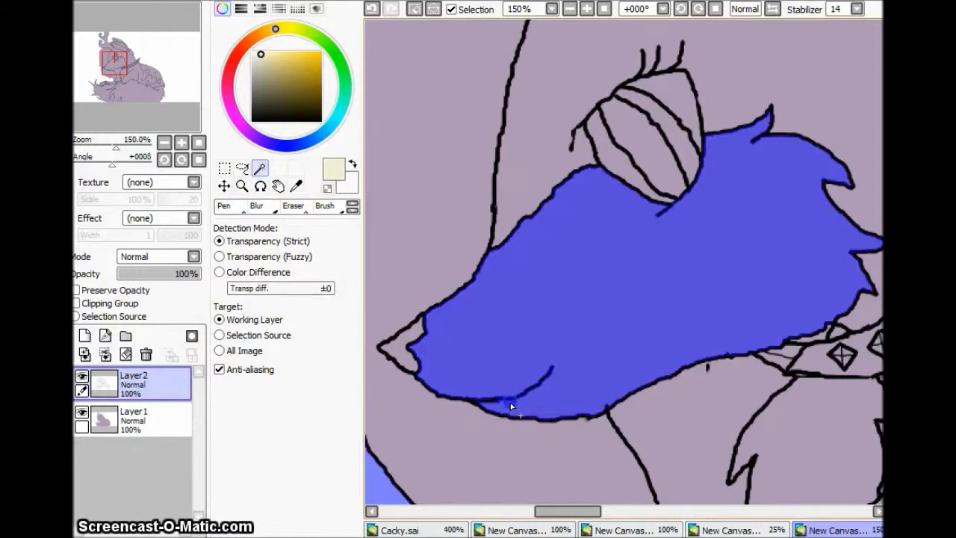
pyautogui.click(410, 10)
pyautogui.press('n')
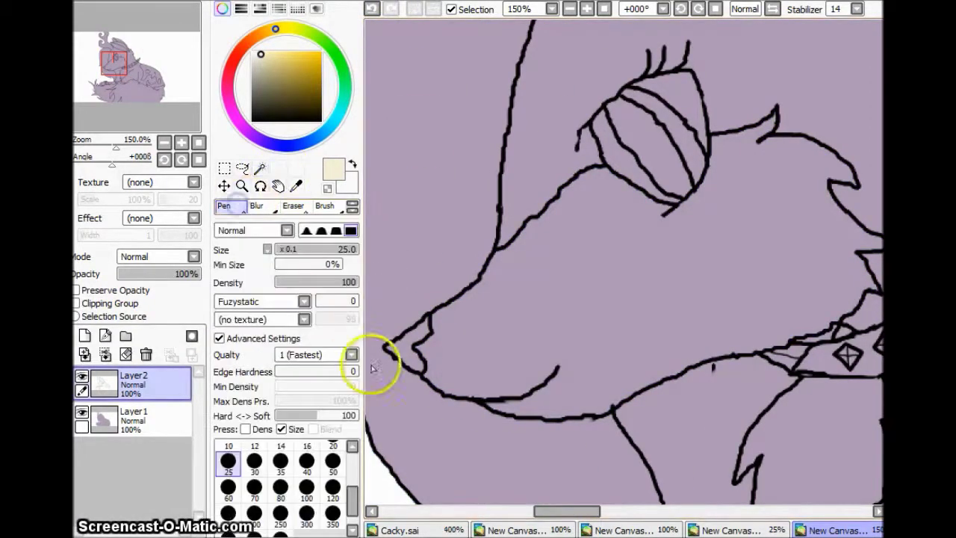
# Step: Paint cream over the muzzle on the base colour layer, redoing the stroke up close
pyautogui.click(134, 418)
pyautogui.moveTo(418, 340)
pyautogui.mouseDown()
pyautogui.moveTo(497, 277)
pyautogui.moveTo(567, 198)
pyautogui.mouseUp()
pyautogui.click(372, 9)
pyautogui.scroll(4, 489, 254)
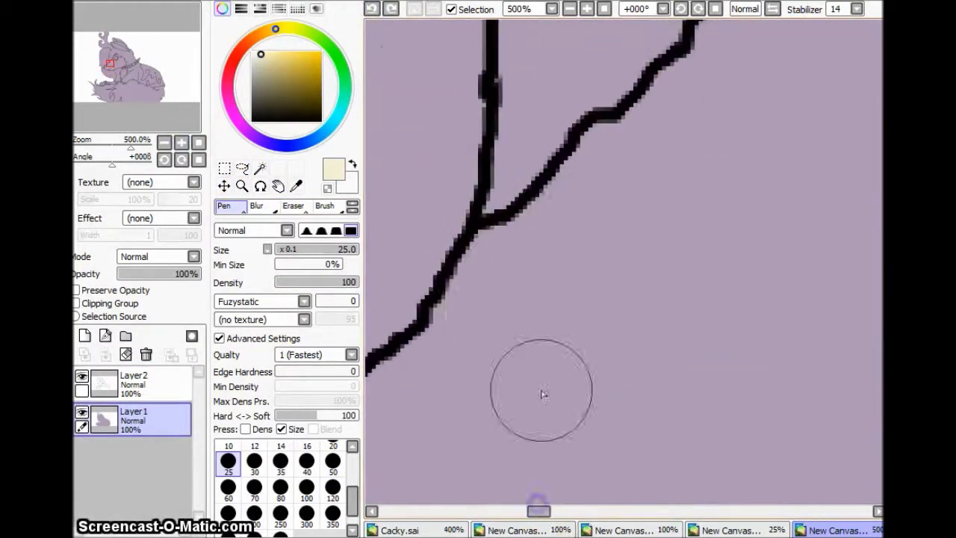
pyautogui.moveTo(467, 325); pyautogui.dragTo(633, 181)
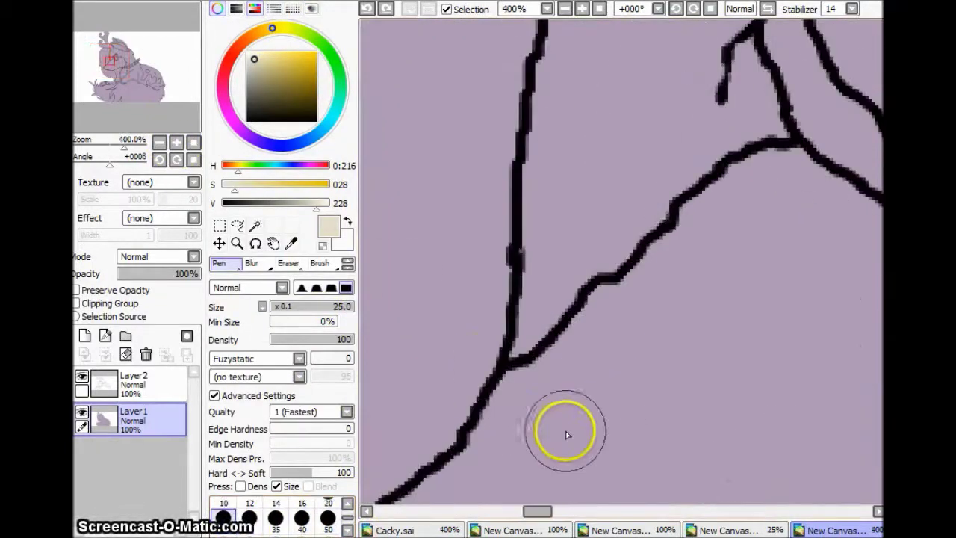
# Step: Paint cream across the wolf's muzzle and along the cheek fur
pyautogui.moveTo(565, 434)
pyautogui.mouseDown()
pyautogui.moveTo(606, 354)
pyautogui.moveTo(700, 277)
pyautogui.moveTo(819, 225)
pyautogui.moveTo(405, 245)
pyautogui.moveTo(655, 204)
pyautogui.moveTo(679, 277)
pyautogui.moveTo(866, 224)
pyautogui.mouseUp()
pyautogui.moveTo(478, 314)
pyautogui.mouseDown()
pyautogui.moveTo(522, 269)
pyautogui.moveTo(598, 246)
pyautogui.moveTo(450, 341)
pyautogui.moveTo(660, 421)
pyautogui.moveTo(643, 351)
pyautogui.moveTo(650, 337)
pyautogui.moveTo(550, 314)
pyautogui.mouseUp()
pyautogui.moveTo(548, 512)
pyautogui.mouseDown()
pyautogui.moveTo(535, 514)
pyautogui.moveTo(574, 151)
pyautogui.moveTo(662, 487)
pyautogui.moveTo(612, 294)
pyautogui.moveTo(565, 343)
pyautogui.moveTo(565, 513)
pyautogui.moveTo(778, 292)
pyautogui.moveTo(482, 324)
pyautogui.moveTo(725, 311)
pyautogui.moveTo(552, 313)
pyautogui.mouseUp()
pyautogui.scroll(1, 283, 526)
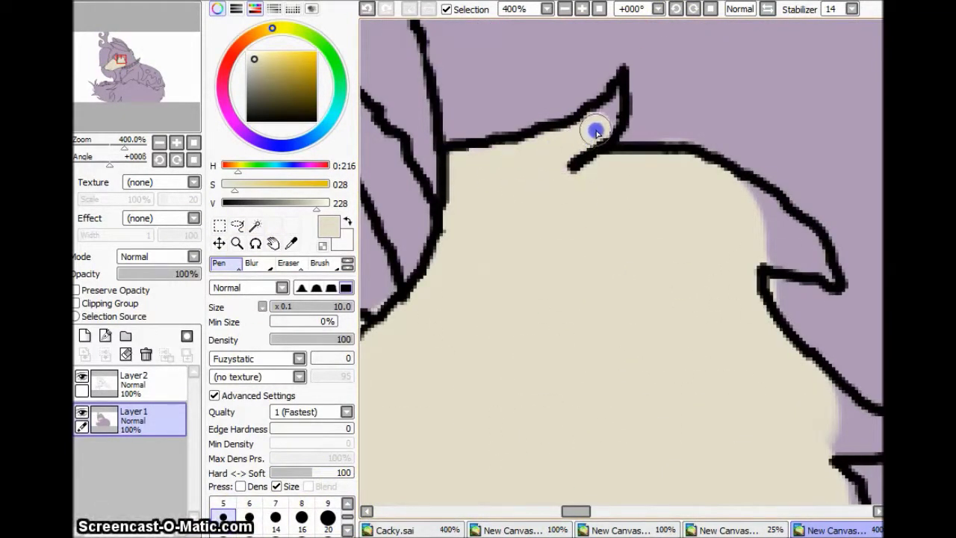
pyautogui.moveTo(745, 209)
pyautogui.mouseDown()
pyautogui.moveTo(799, 247)
pyautogui.moveTo(613, 216)
pyautogui.moveTo(679, 153)
pyautogui.mouseUp()
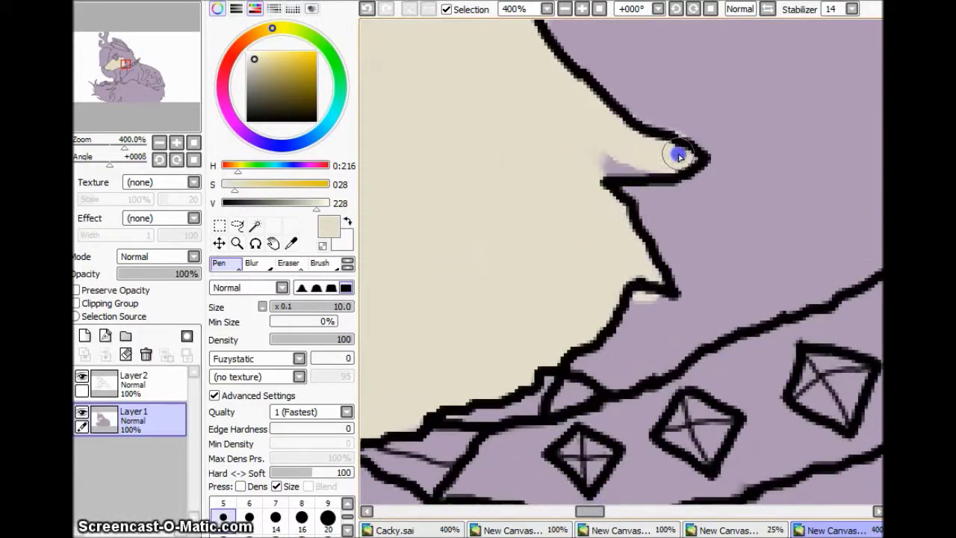
# Step: Paint cream strokes down the wolf's chest fur
pyautogui.moveTo(590, 499); pyautogui.dragTo(593, 503)
pyautogui.click(159, 130)
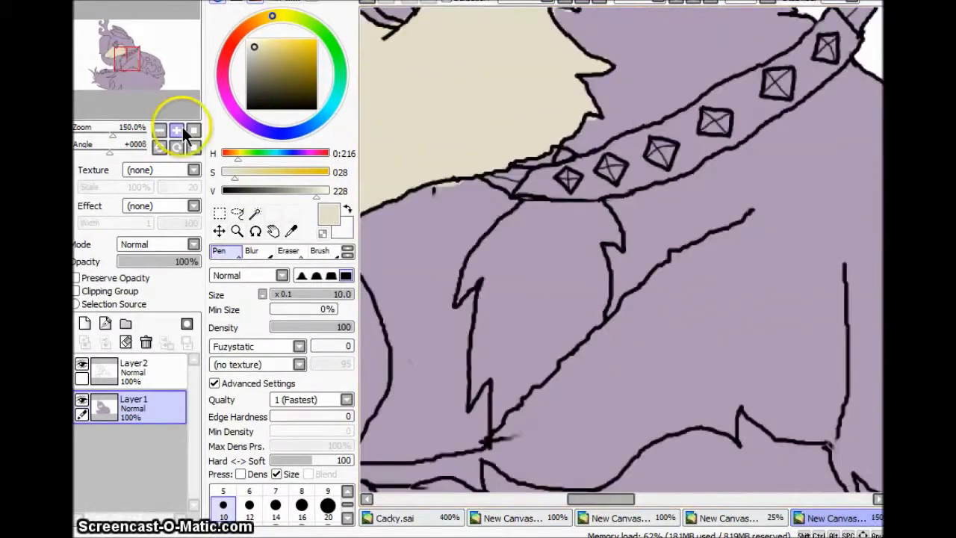
pyautogui.moveTo(655, 280); pyautogui.dragTo(651, 354)
pyautogui.scroll(-3, 652, 354)
pyautogui.moveTo(606, 218)
pyautogui.mouseDown()
pyautogui.moveTo(582, 324)
pyautogui.moveTo(579, 478)
pyautogui.mouseUp()
pyautogui.moveTo(594, 235)
pyautogui.mouseDown()
pyautogui.moveTo(674, 77)
pyautogui.moveTo(828, 97)
pyautogui.moveTo(642, 217)
pyautogui.moveTo(608, 290)
pyautogui.moveTo(695, 153)
pyautogui.mouseUp()
pyautogui.scroll(-3, 608, 291)
pyautogui.scroll(3, 695, 154)
pyautogui.moveTo(829, 120)
pyautogui.mouseDown()
pyautogui.moveTo(814, 183)
pyautogui.moveTo(727, 372)
pyautogui.moveTo(678, 216)
pyautogui.moveTo(662, 330)
pyautogui.mouseUp()
# Step: Enlarge the brush and fill the chest patch and tufts with cream
pyautogui.press(']')
pyautogui.press(']')
pyautogui.press(']')
pyautogui.press(']')
pyautogui.scroll(-3, 662, 331)
pyautogui.hscroll(-3, 523, 315)
pyautogui.moveTo(522, 315); pyautogui.dragTo(553, 268)
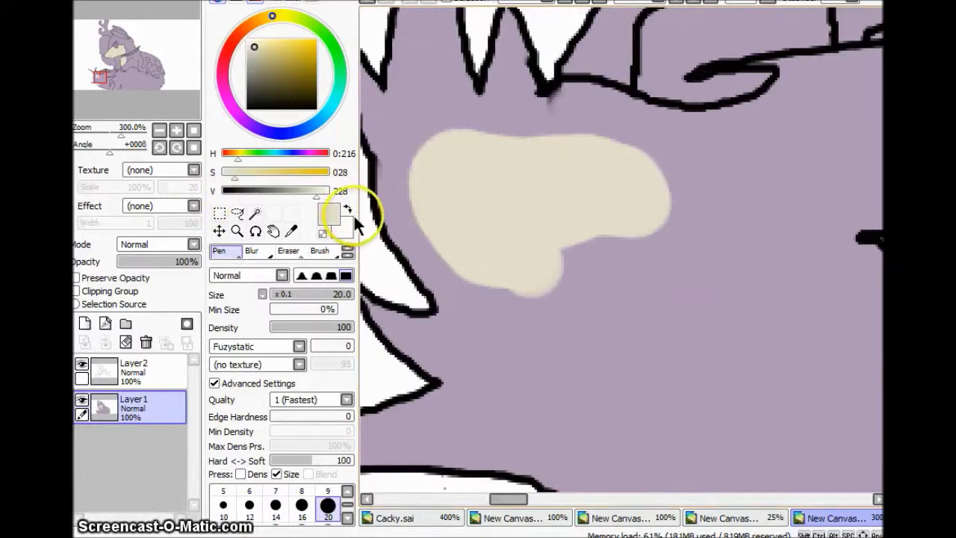
pyautogui.scroll(3, 518, 345)
pyautogui.moveTo(518, 346)
pyautogui.mouseDown()
pyautogui.moveTo(545, 359)
pyautogui.moveTo(602, 332)
pyautogui.moveTo(550, 441)
pyautogui.mouseUp()
pyautogui.scroll(-3, 551, 441)
pyautogui.moveTo(508, 112)
pyautogui.mouseDown()
pyautogui.moveTo(488, 47)
pyautogui.moveTo(480, 331)
pyautogui.moveTo(751, 305)
pyautogui.mouseUp()
# Step: With a larger brush, cover the front leg and paw with cream
pyautogui.press(']')
pyautogui.press(']')
pyautogui.press(']')
pyautogui.press(']')
pyautogui.press(']')
pyautogui.moveTo(500, 498); pyautogui.dragTo(523, 502)
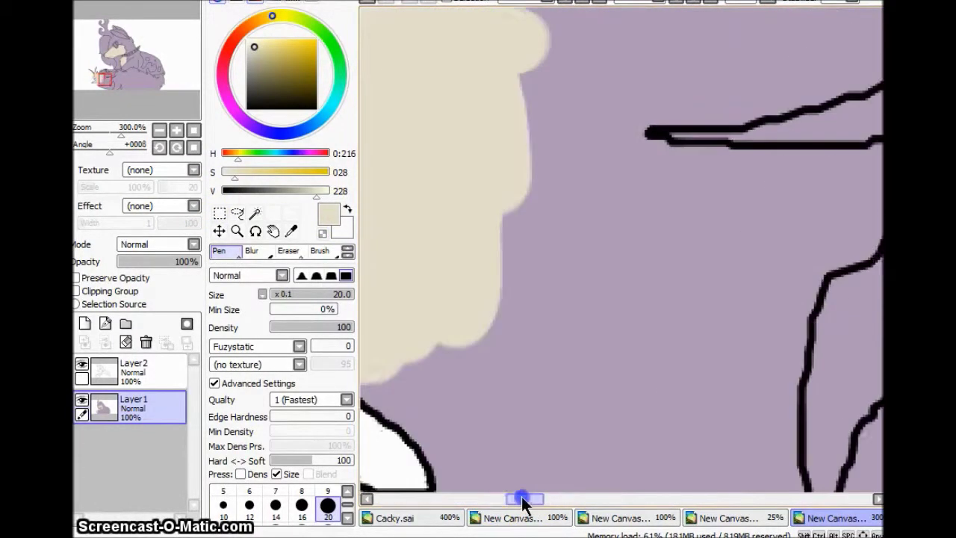
pyautogui.moveTo(478, 112); pyautogui.dragTo(612, 239)
pyautogui.scroll(3, 522, 366)
pyautogui.moveTo(545, 361); pyautogui.dragTo(612, 350)
pyautogui.scroll(3, 661, 209)
pyautogui.moveTo(662, 209)
pyautogui.mouseDown()
pyautogui.moveTo(433, 92)
pyautogui.moveTo(522, 224)
pyautogui.mouseUp()
pyautogui.scroll(-3, 522, 299)
# Step: Shrink the brush to size 14 and touch up the cream edges
pyautogui.press('[')
pyautogui.press('[')
pyautogui.press('[')
pyautogui.press('[')
pyautogui.scroll(5, 501, 478)
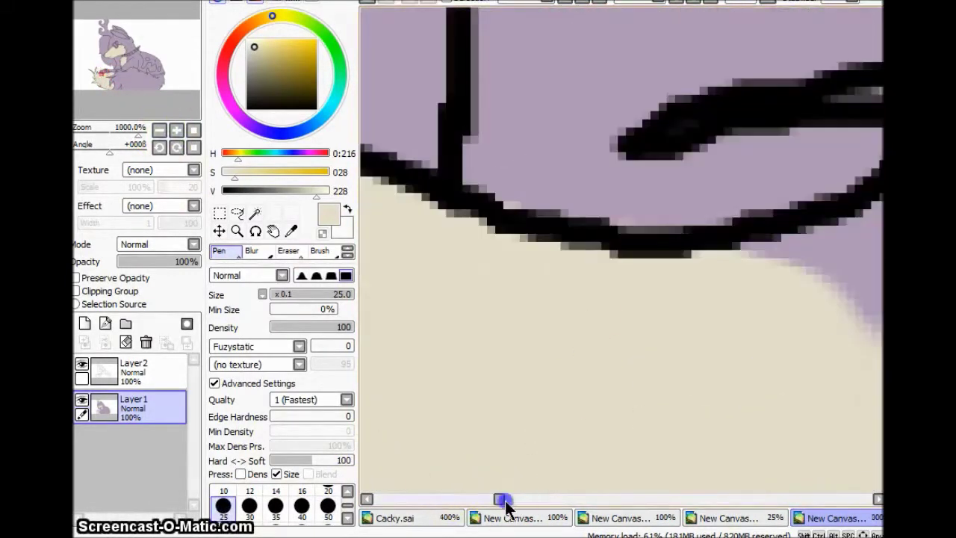
pyautogui.moveTo(501, 498); pyautogui.dragTo(515, 497)
pyautogui.moveTo(555, 171)
pyautogui.mouseDown()
pyautogui.moveTo(551, 162)
pyautogui.moveTo(608, 515)
pyautogui.moveTo(515, 469)
pyautogui.moveTo(538, 363)
pyautogui.moveTo(821, 395)
pyautogui.moveTo(725, 359)
pyautogui.moveTo(550, 364)
pyautogui.moveTo(587, 160)
pyautogui.moveTo(747, 100)
pyautogui.moveTo(598, 242)
pyautogui.moveTo(849, 508)
pyautogui.moveTo(742, 168)
pyautogui.mouseUp()
pyautogui.press('[')
pyautogui.press('[')
pyautogui.press('[')
pyautogui.scroll(-6, 742, 168)
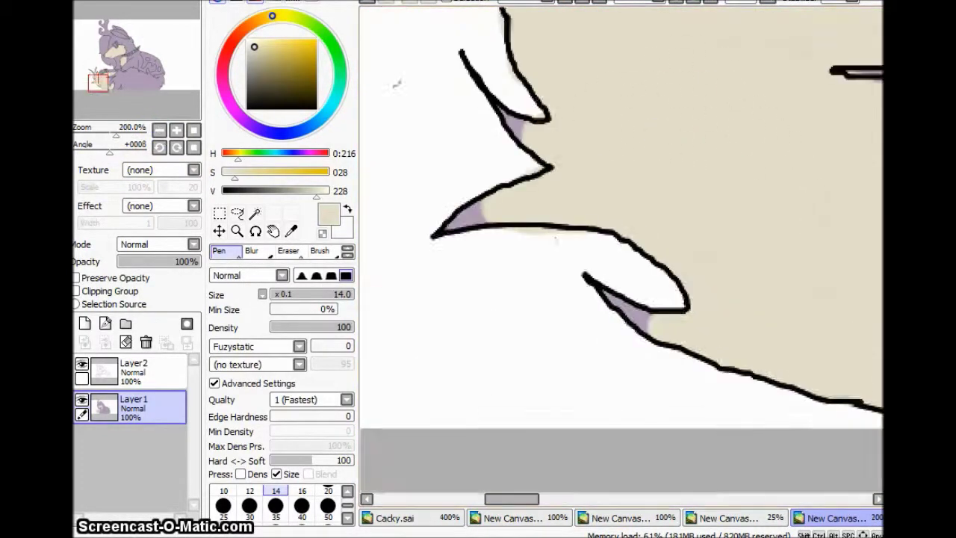
pyautogui.scroll(-3, 484, 345)
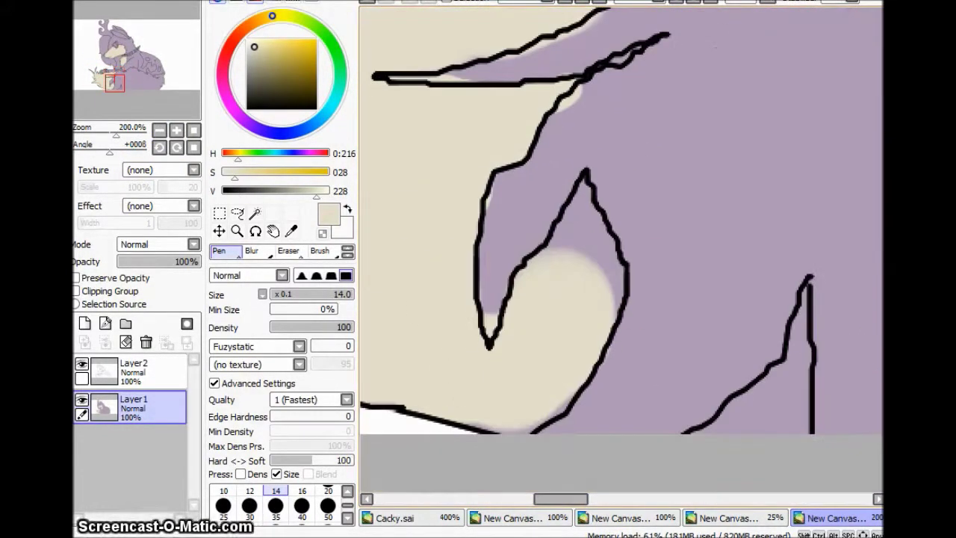
pyautogui.click(288, 251)
pyautogui.click(135, 367)
pyautogui.moveTo(667, 35); pyautogui.dragTo(605, 72)
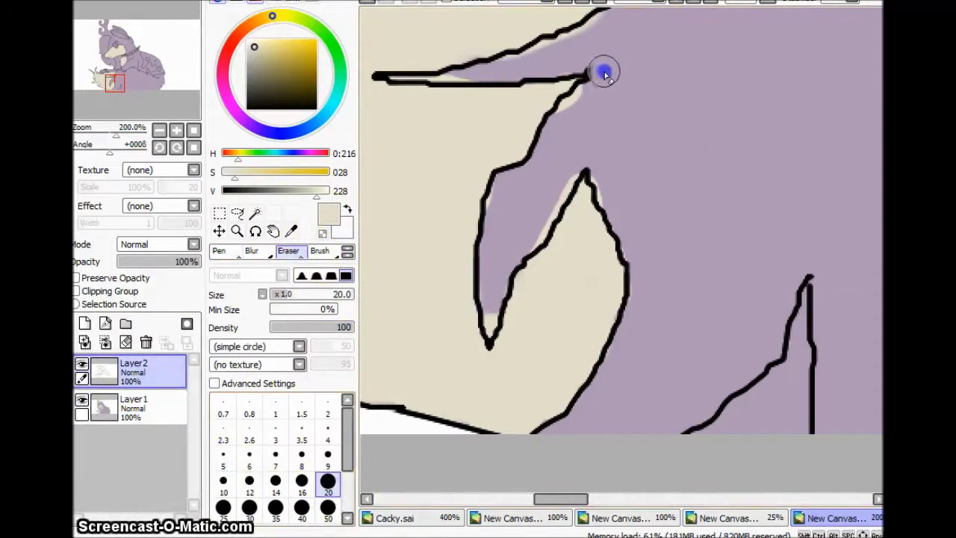
pyautogui.click(159, 130)
pyautogui.click(159, 130)
pyautogui.click(176, 130)
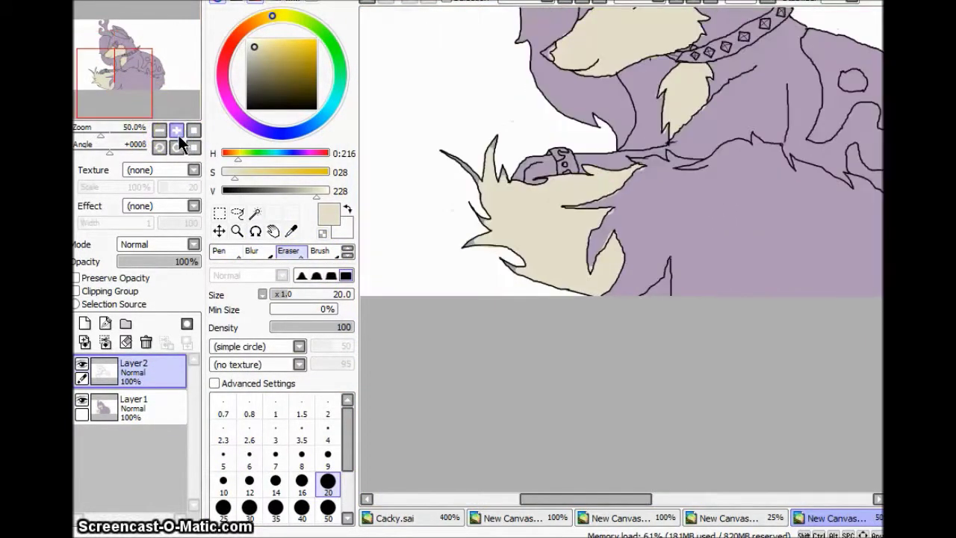
pyautogui.click(176, 130)
pyautogui.keyDown('alt'); pyautogui.click(764, 180); pyautogui.keyUp('alt')
pyautogui.press('n')
pyautogui.click(383, 466)
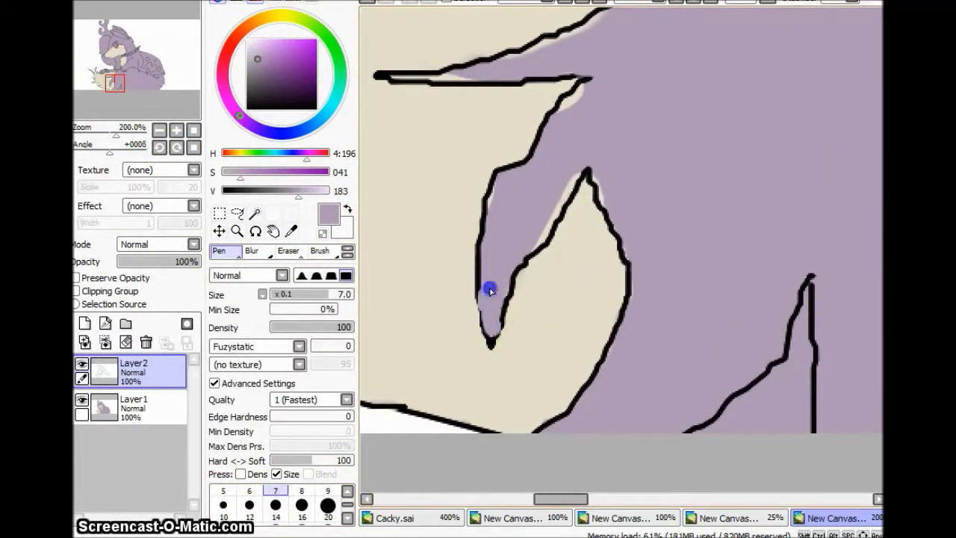
pyautogui.keyDown('ctrl'); pyautogui.keyDown('shift'); pyautogui.click(492, 320); pyautogui.keyUp('shift'); pyautogui.keyUp('ctrl')
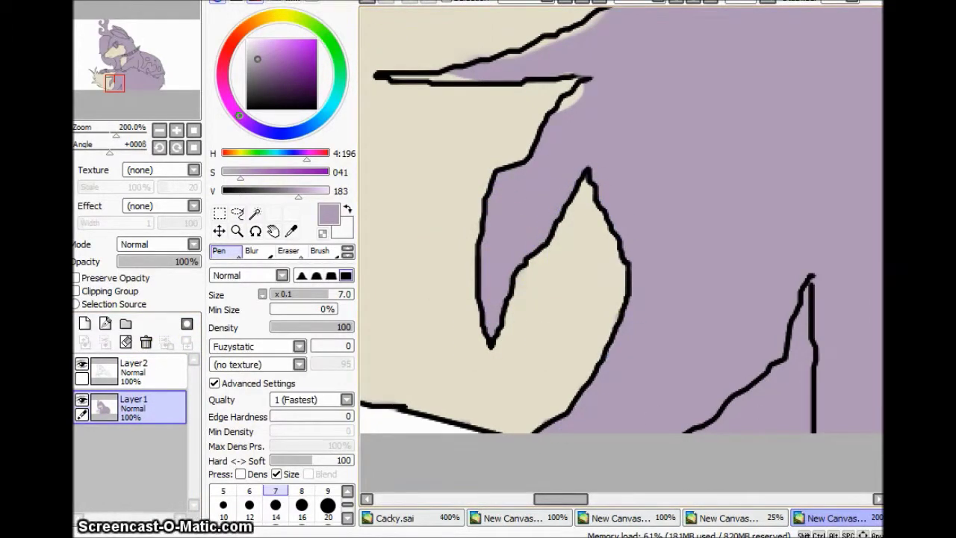
pyautogui.scroll(3, 620, 246)
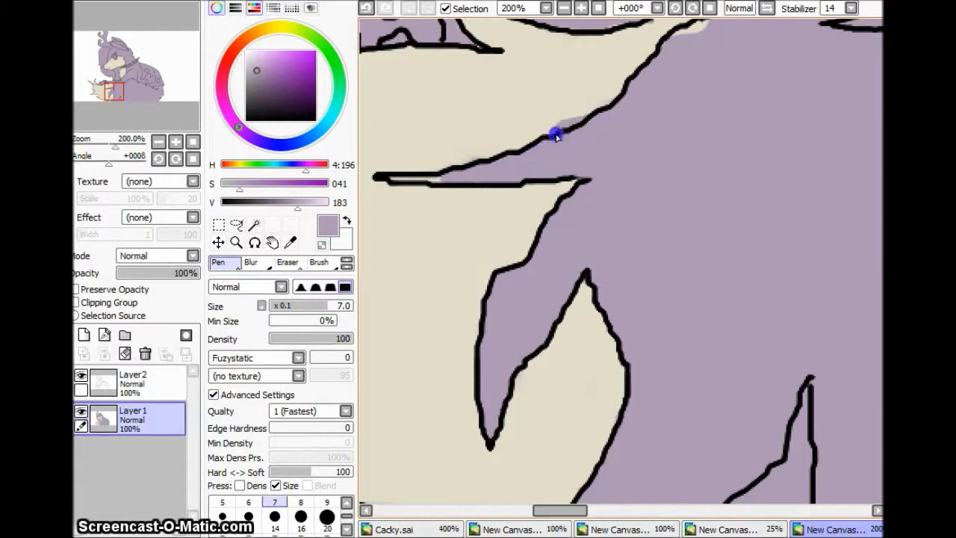
pyautogui.scroll(4, 700, 161)
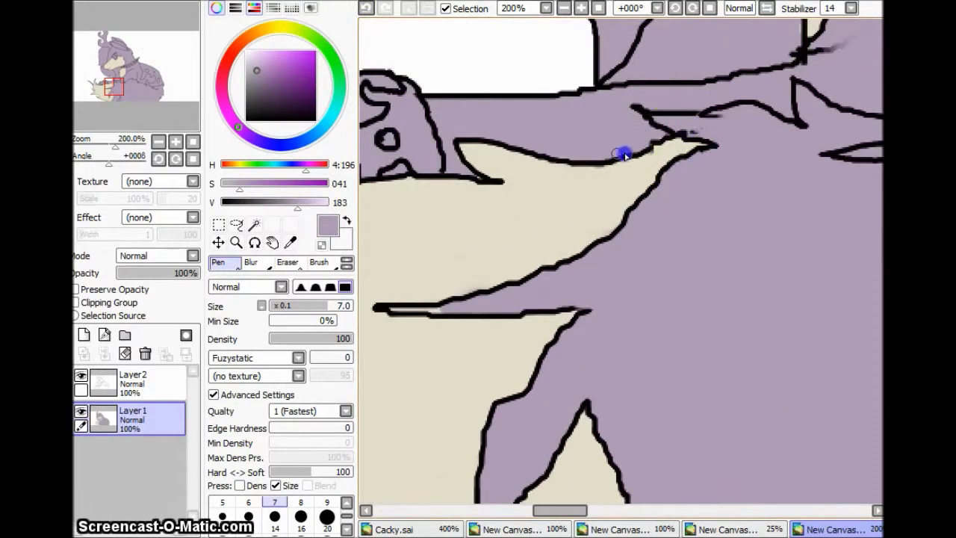
pyautogui.hscroll(-5, 624, 154)
pyautogui.hscroll(5, 639, 260)
pyautogui.scroll(3, 553, 241)
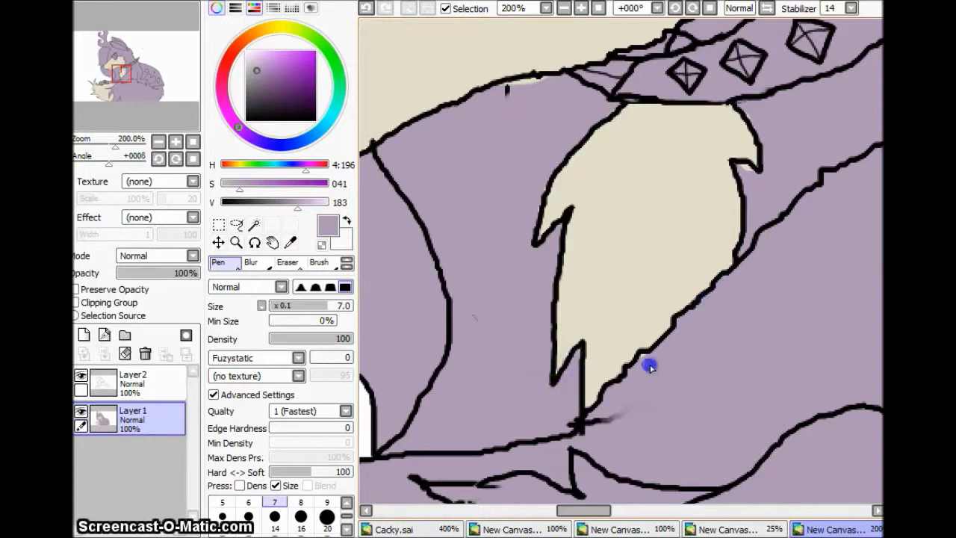
pyautogui.scroll(5, 650, 366)
pyautogui.hscroll(-3, 480, 368)
pyautogui.hscroll(4, 652, 112)
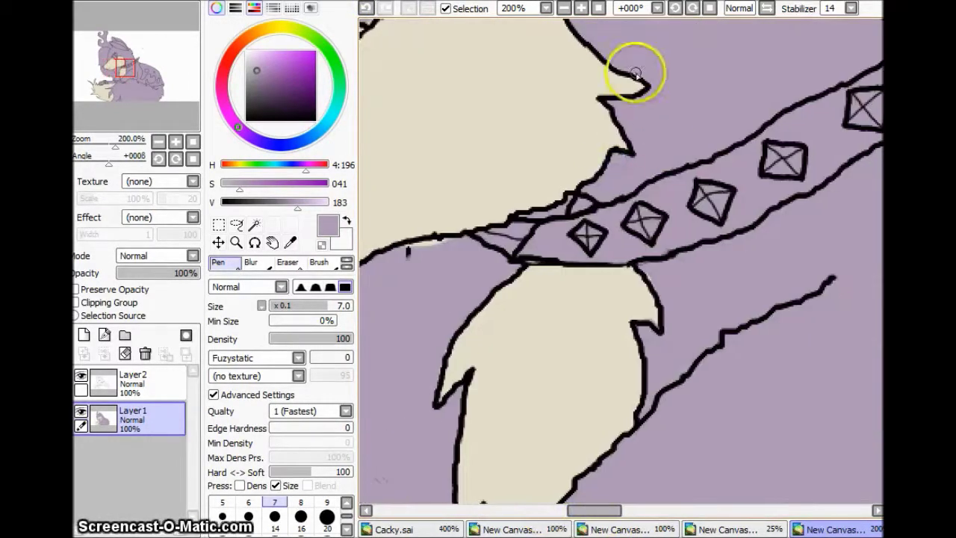
pyautogui.scroll(5, 590, 134)
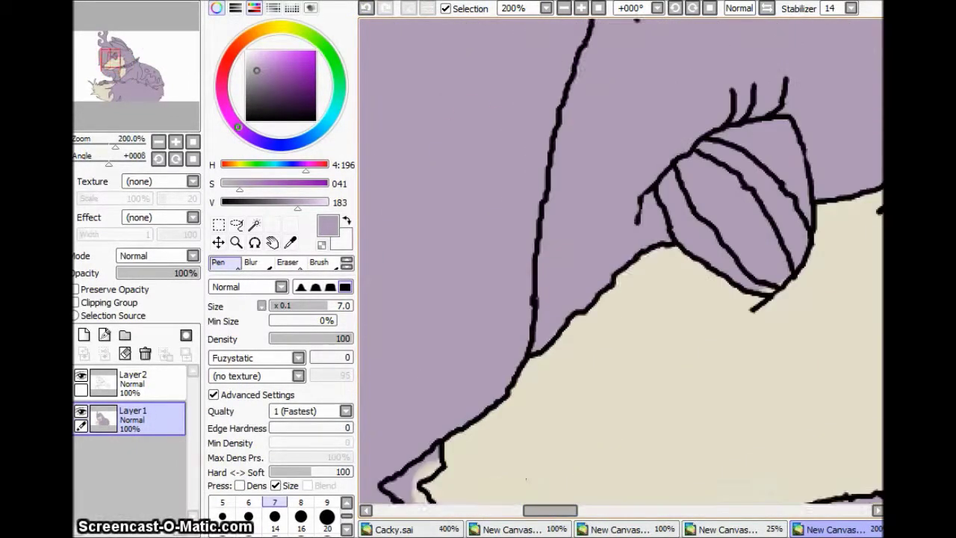
pyautogui.scroll(-5, 624, 371)
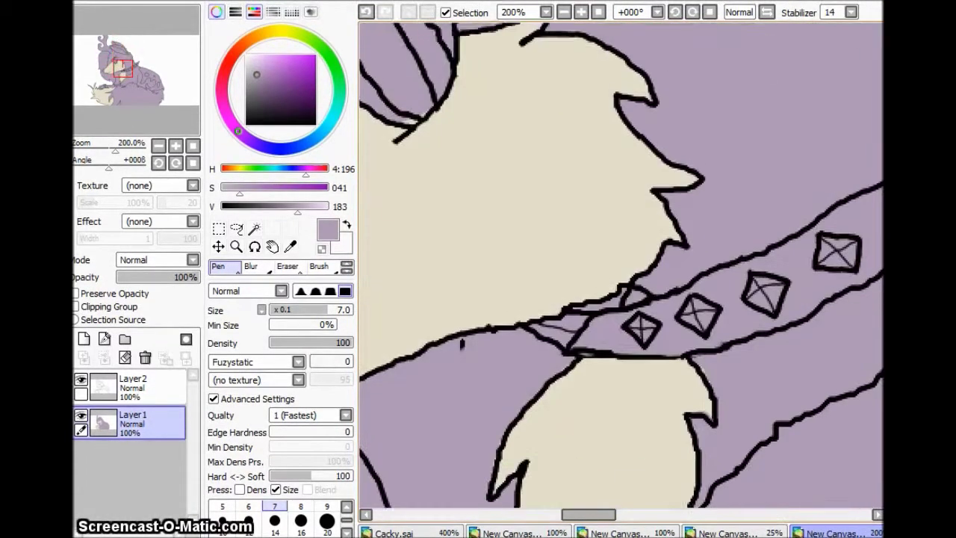
pyautogui.click(158, 146)
pyautogui.press('w')
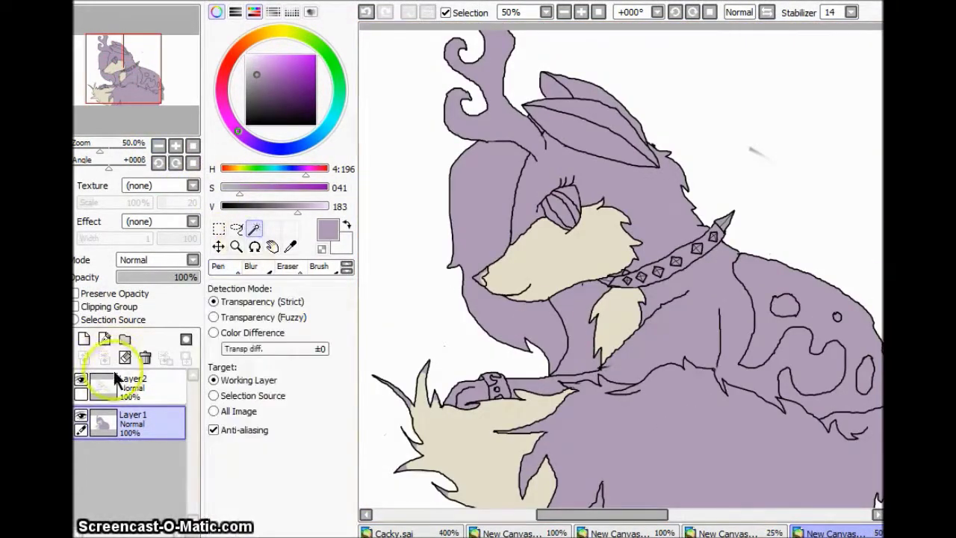
# Step: Zoom in on the muzzle and paint the nose black with the Pen
pyautogui.click(572, 328)
pyautogui.press('e')
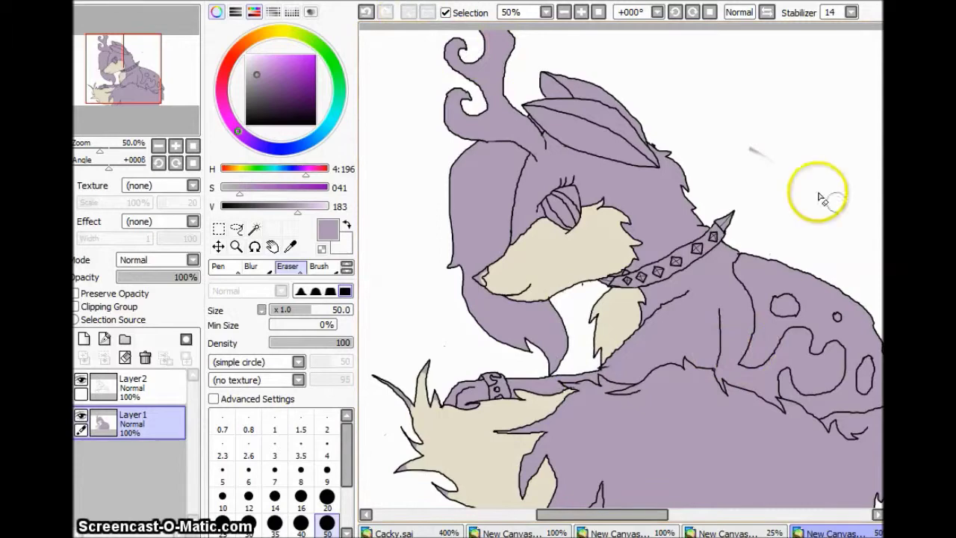
pyautogui.click(175, 146)
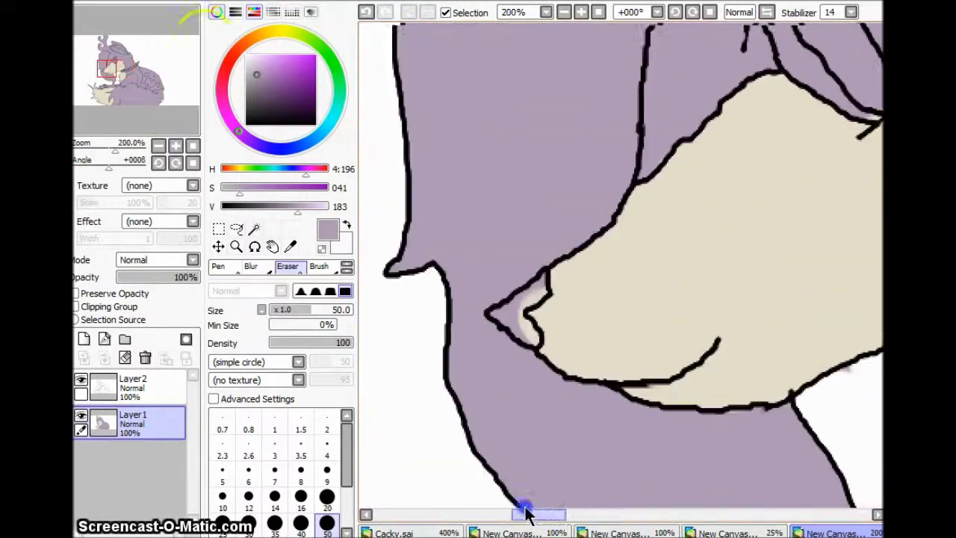
pyautogui.click(218, 265)
pyautogui.moveTo(501, 313); pyautogui.dragTo(525, 301)
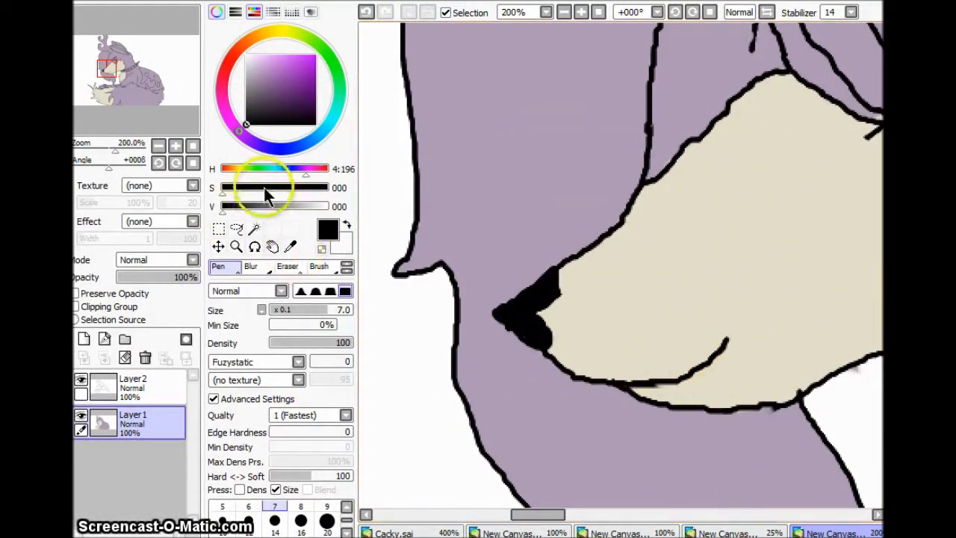
# Step: Blur the black nose to soften it and smear a white highlight on it
pyautogui.click(250, 266)
pyautogui.moveTo(504, 314); pyautogui.dragTo(542, 296)
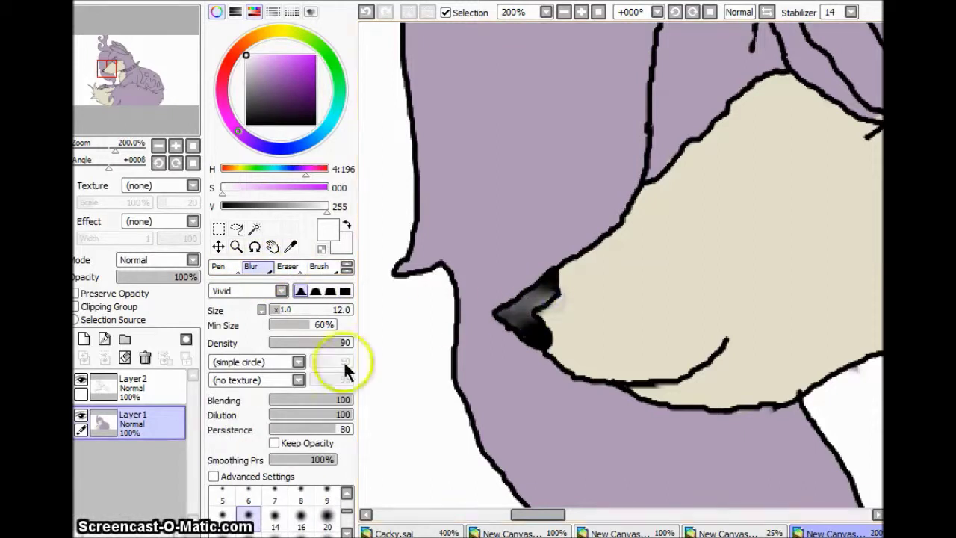
pyautogui.click(150, 389)
pyautogui.moveTo(549, 295); pyautogui.dragTo(489, 323)
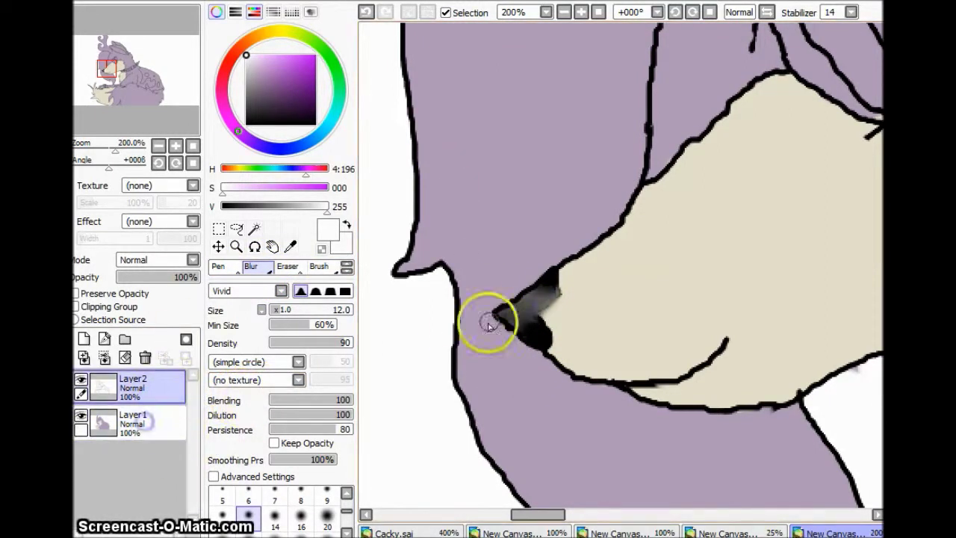
# Step: Paint a black pupil in the wolf's eye
pyautogui.scroll(5, 635, 448)
pyautogui.moveTo(540, 514); pyautogui.dragTo(568, 513)
pyautogui.keyDown('alt'); pyautogui.click(565, 277); pyautogui.keyUp('alt')
pyautogui.press('n')
pyautogui.moveTo(565, 277)
pyautogui.mouseDown()
pyautogui.moveTo(560, 346)
pyautogui.moveTo(576, 276)
pyautogui.mouseUp()
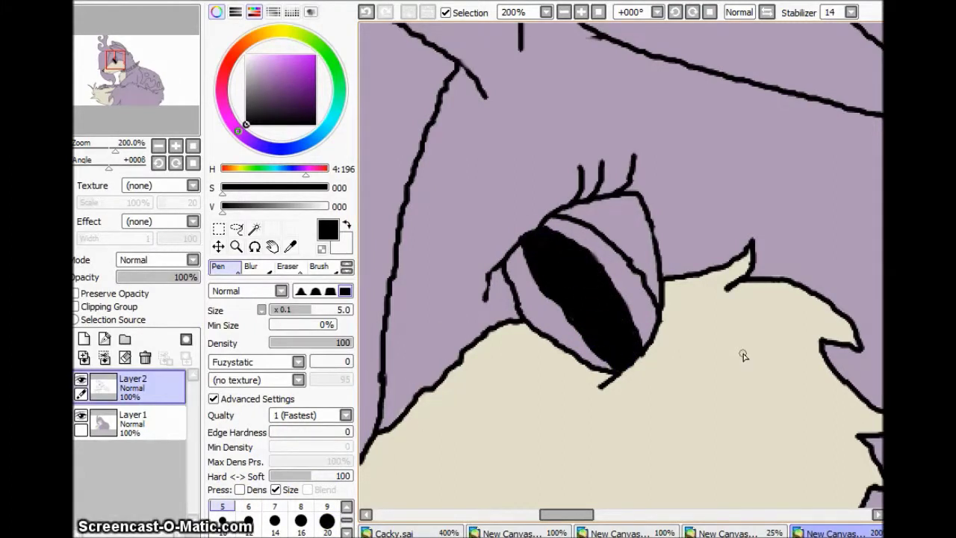
# Step: Undo the old pupil, paint a large black pupil, and undo stray white strokes
pyautogui.hotkey('ctrl', 'z')
pyautogui.hotkey('ctrl', 'z')
pyautogui.hotkey('ctrl', 'z')
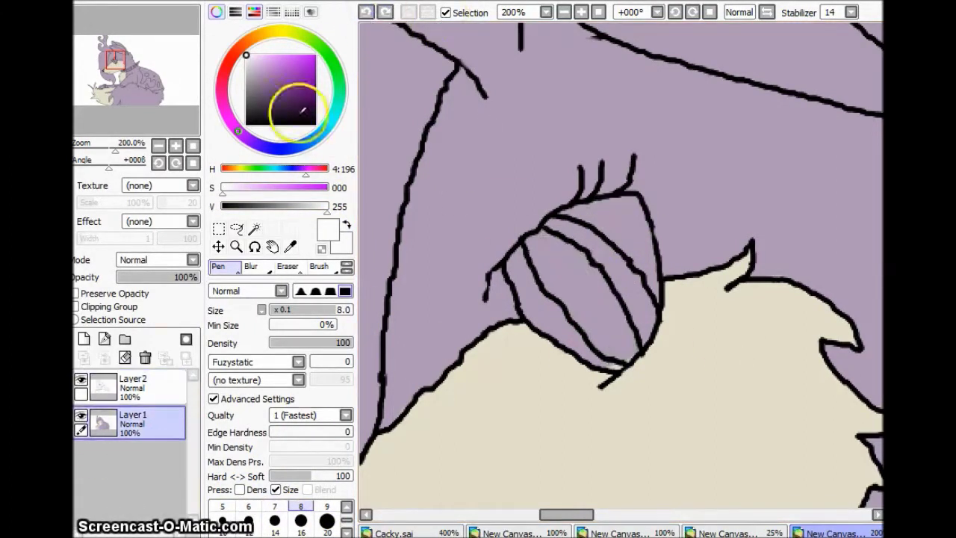
pyautogui.moveTo(551, 265); pyautogui.dragTo(551, 269)
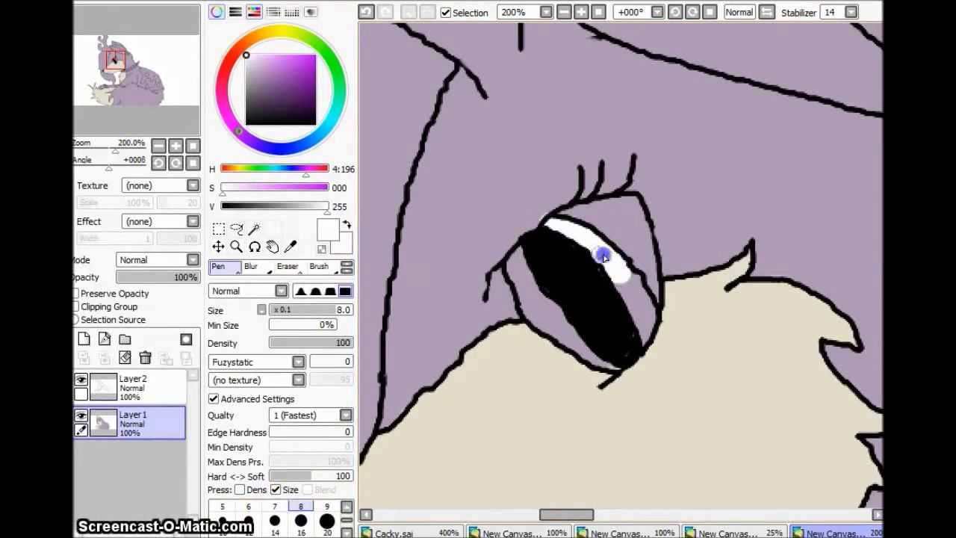
pyautogui.hotkey('ctrl', 'z')
pyautogui.hotkey('ctrl', 'z')
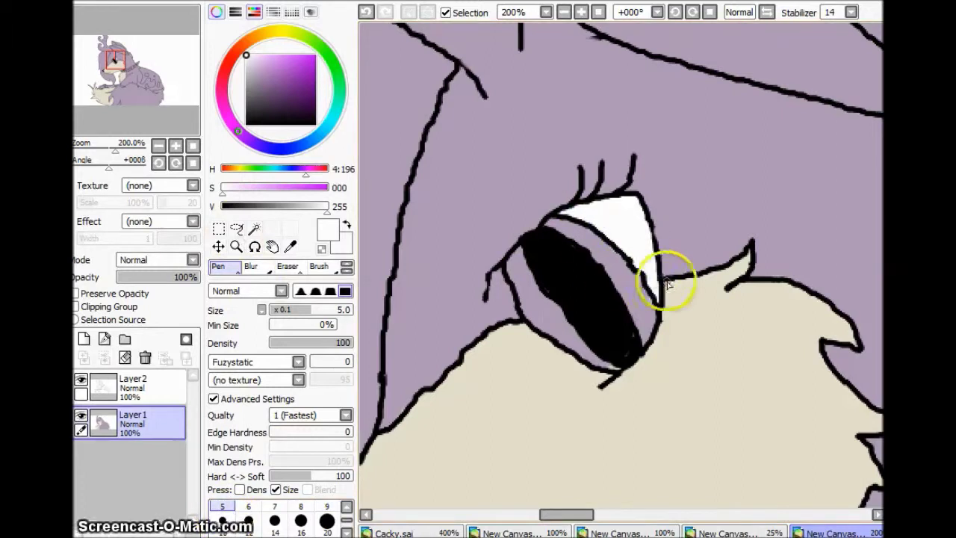
pyautogui.hotkey('ctrl', 'z')
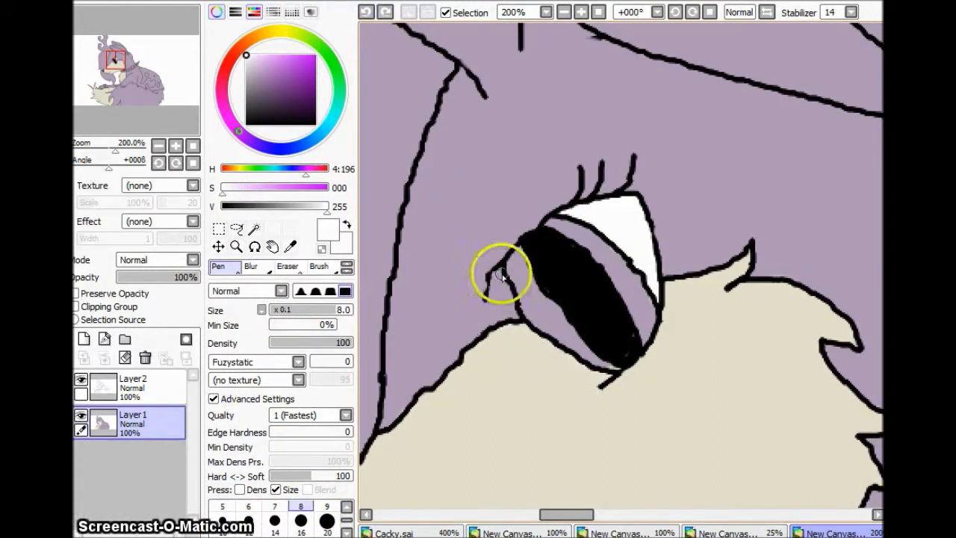
pyautogui.hotkey('ctrl', 'z')
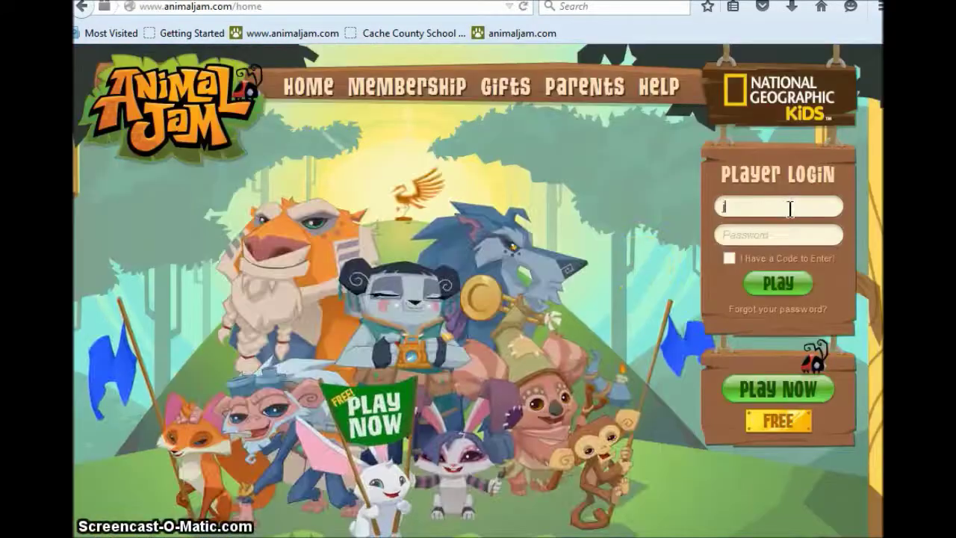
# Step: Enter the account username and start the Animal Jam game
pyautogui.write('mypuppylexi9')
pyautogui.click(789, 297)
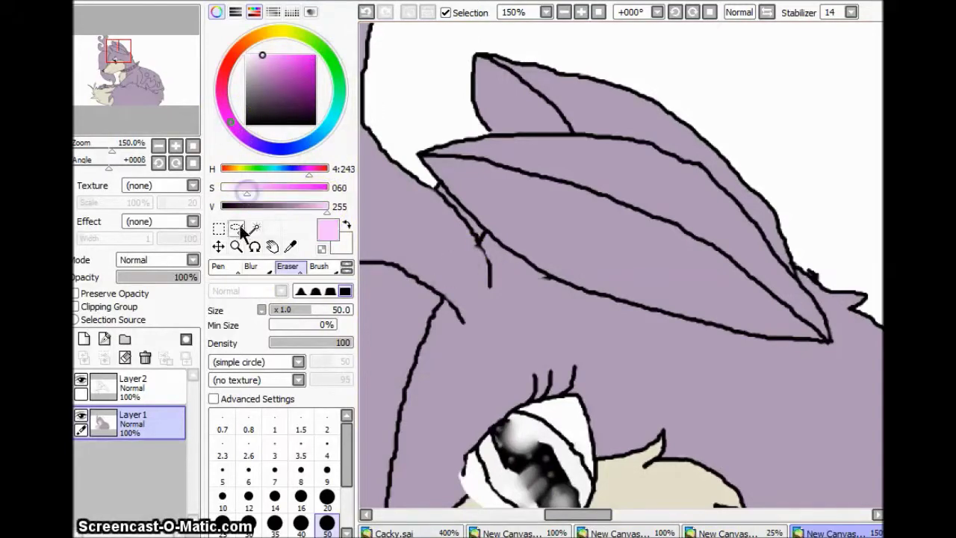
# Step: Paint pale pink inside both ears with the Pen, undoing a stray streak
pyautogui.press('n')
pyautogui.moveTo(508, 200); pyautogui.dragTo(620, 232)
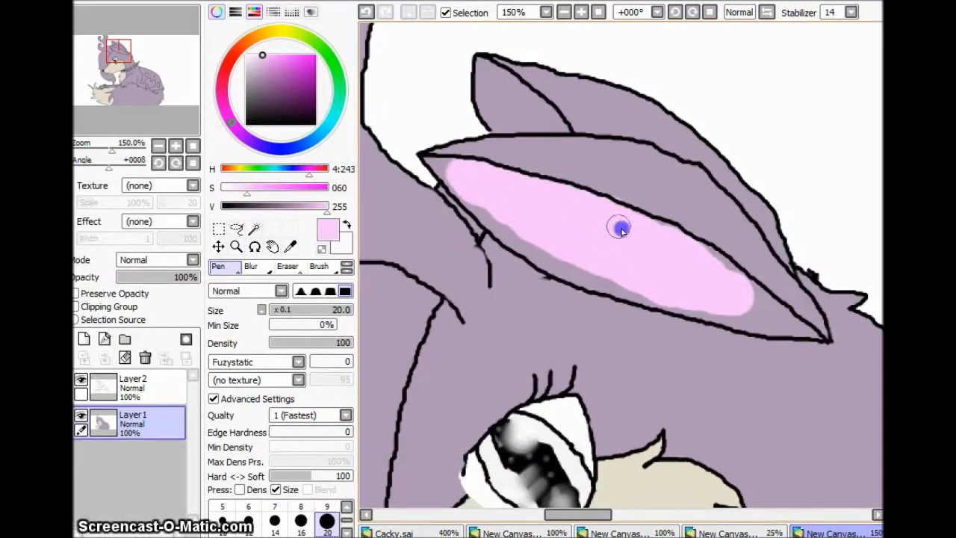
pyautogui.moveTo(739, 306); pyautogui.dragTo(749, 300)
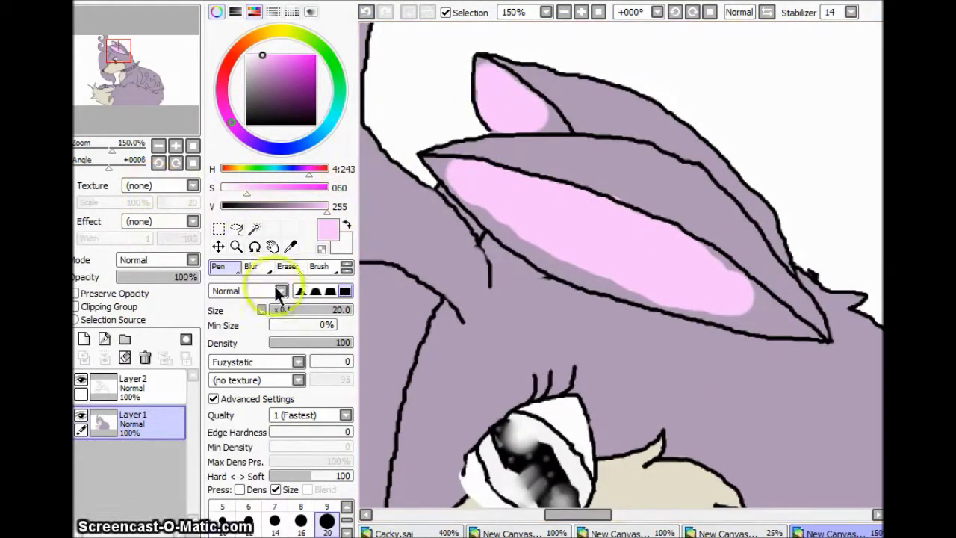
pyautogui.hotkey('ctrl', 'z')
pyautogui.hotkey('ctrl', 'z')
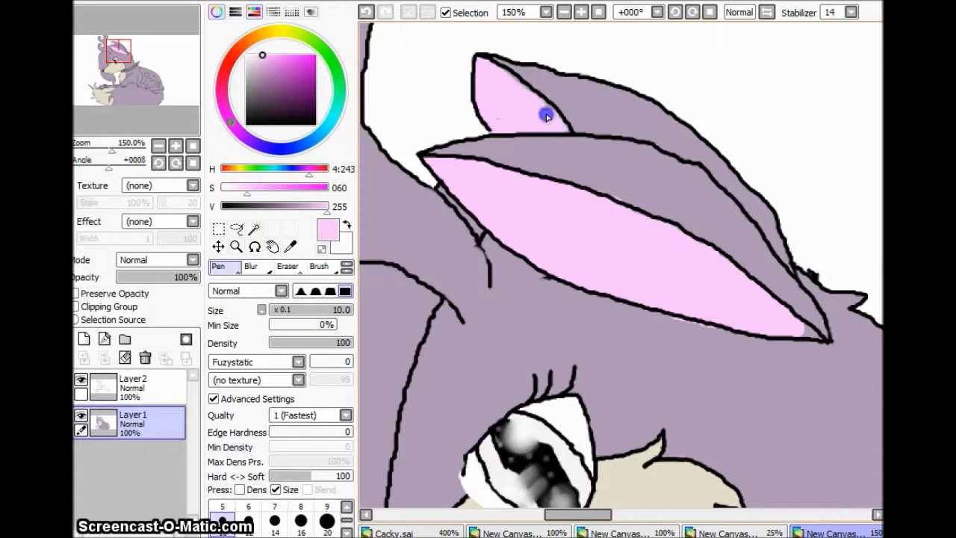
pyautogui.scroll(-2, 799, 294)
pyautogui.click(799, 294)
# Step: Zoom in on the collar and shade the band gray around the studs
pyautogui.moveTo(117, 52); pyautogui.dragTo(129, 69)
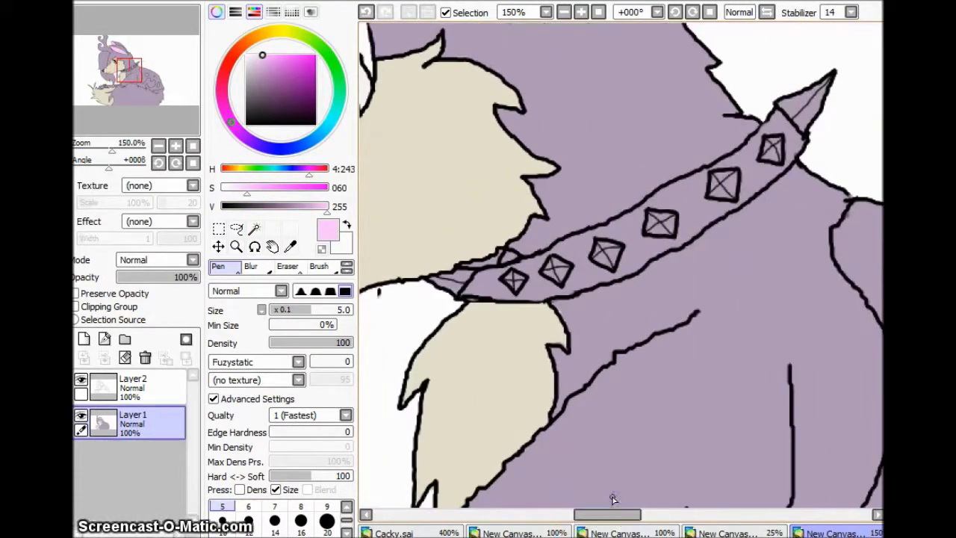
pyautogui.click(176, 146)
pyautogui.moveTo(488, 242)
pyautogui.mouseDown()
pyautogui.moveTo(537, 214)
pyautogui.moveTo(629, 261)
pyautogui.mouseUp()
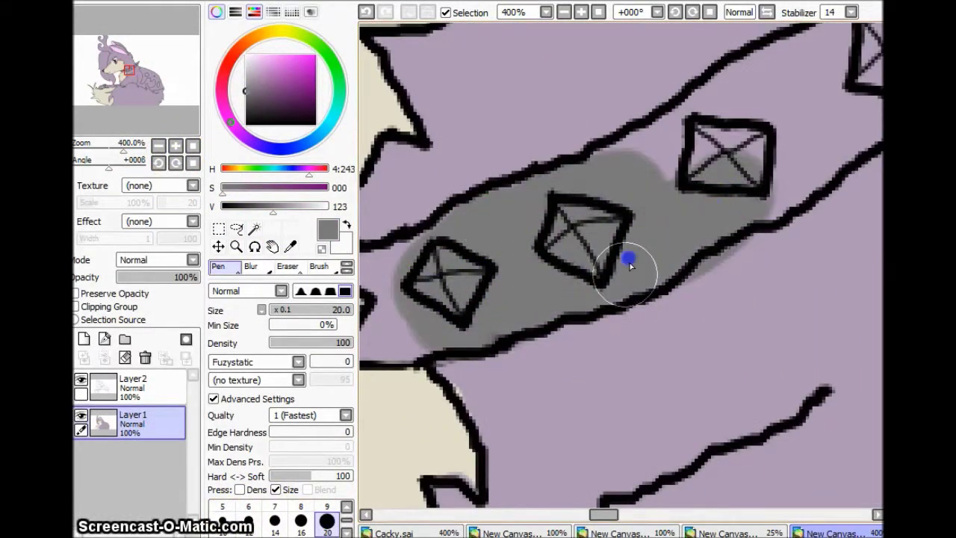
pyautogui.moveTo(128, 69); pyautogui.dragTo(132, 67)
pyautogui.moveTo(567, 284); pyautogui.dragTo(836, 124)
pyautogui.moveTo(132, 67); pyautogui.dragTo(121, 72)
pyautogui.moveTo(649, 299)
pyautogui.mouseDown()
pyautogui.moveTo(682, 277)
pyautogui.moveTo(822, 284)
pyautogui.mouseUp()
# Step: Stroke pale highlights across each collar stud and the spike with a size 5 pen
pyautogui.click(485, 465)
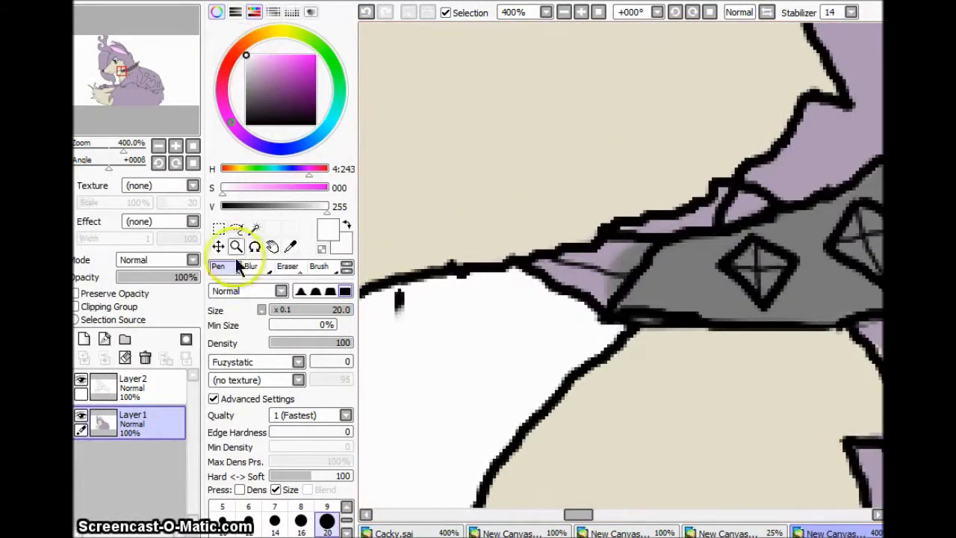
pyautogui.moveTo(578, 514); pyautogui.dragTo(601, 515)
pyautogui.scroll(3, 757, 299)
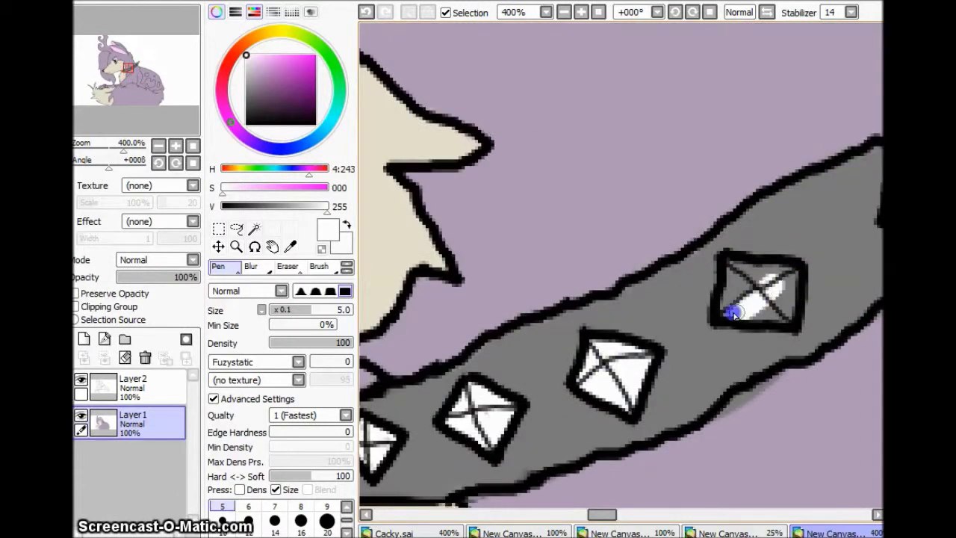
pyautogui.hscroll(5, 745, 283)
pyautogui.moveTo(566, 178); pyautogui.dragTo(530, 205)
pyautogui.scroll(4, 736, 209)
pyautogui.moveTo(850, 143); pyautogui.dragTo(772, 246)
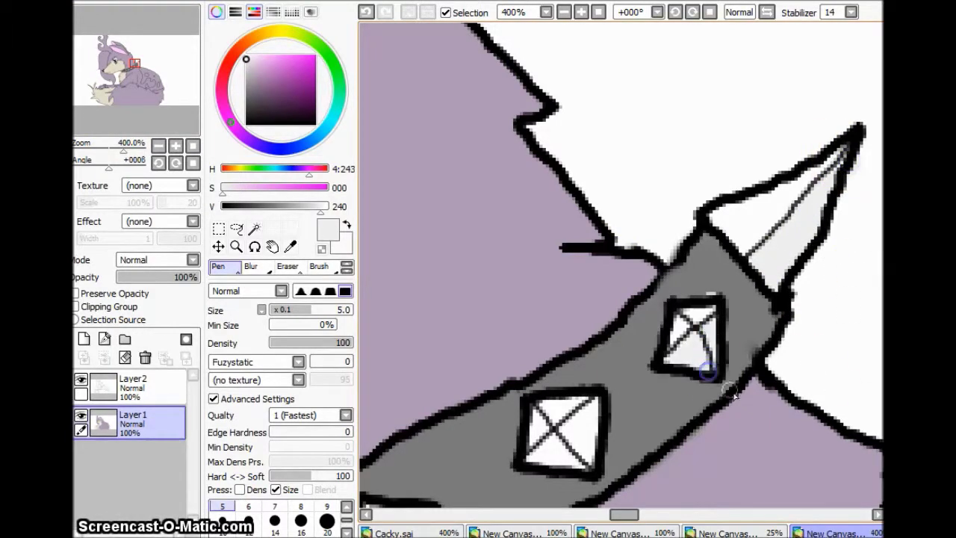
pyautogui.hscroll(-4, 584, 463)
pyautogui.scroll(-3, 721, 324)
pyautogui.hscroll(-3, 820, 422)
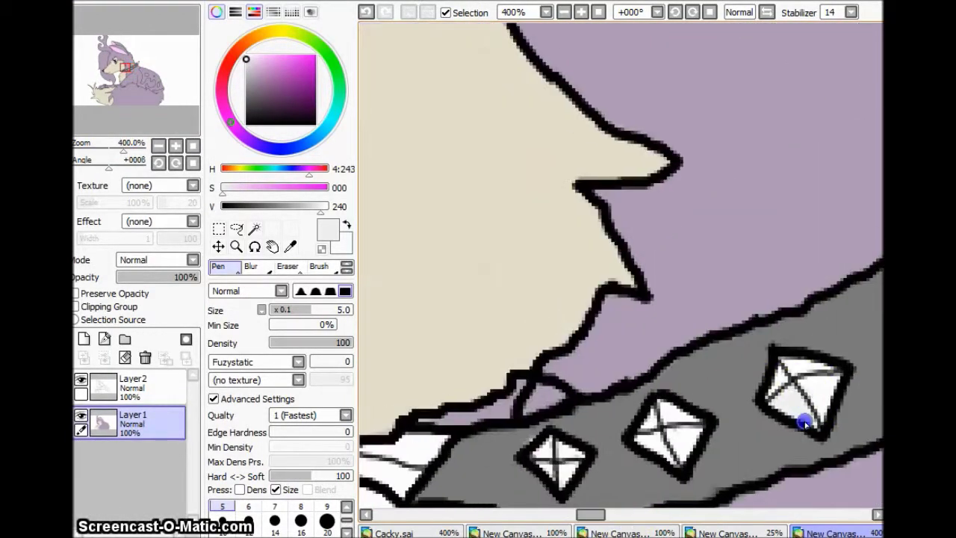
pyautogui.moveTo(597, 515); pyautogui.dragTo(634, 473)
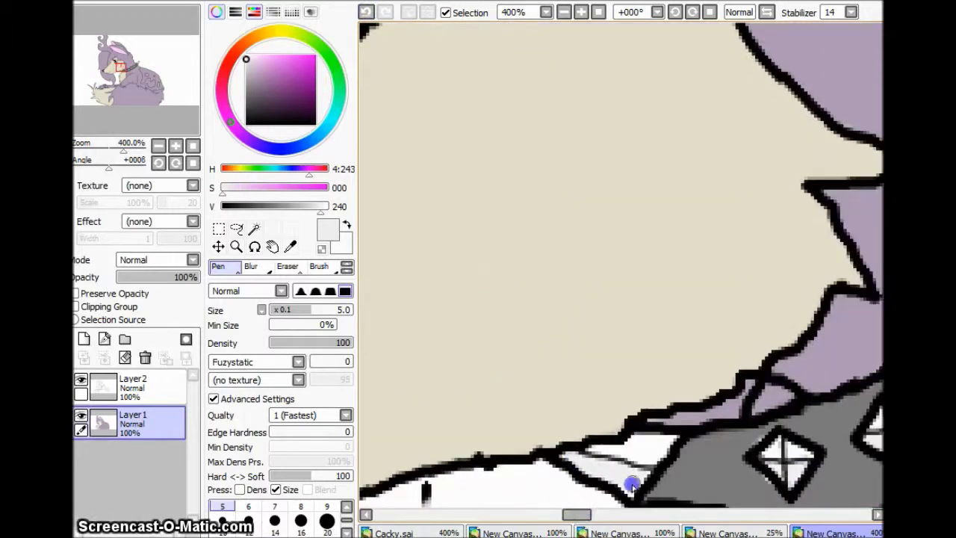
# Step: Zoom out to review the drawing, then zoom to 400% on the wolf's back
pyautogui.click(158, 146)
pyautogui.click(158, 145)
pyautogui.click(176, 145)
pyautogui.click(175, 146)
pyautogui.click(176, 146)
pyautogui.click(176, 145)
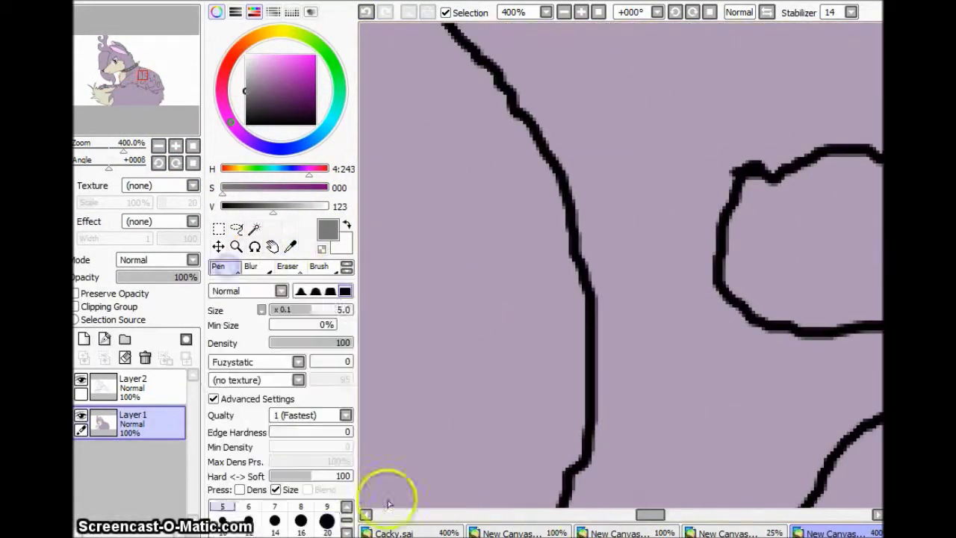
# Step: Paint gray inside the back patch outline around the small spot
pyautogui.moveTo(657, 142)
pyautogui.mouseDown()
pyautogui.moveTo(603, 150)
pyautogui.moveTo(545, 67)
pyautogui.mouseUp()
pyautogui.moveTo(635, 74)
pyautogui.mouseDown()
pyautogui.moveTo(623, 139)
pyautogui.moveTo(704, 266)
pyautogui.moveTo(746, 120)
pyautogui.moveTo(836, 133)
pyautogui.mouseUp()
pyautogui.hscroll(5, 836, 133)
pyautogui.moveTo(478, 321)
pyautogui.mouseDown()
pyautogui.moveTo(625, 367)
pyautogui.moveTo(700, 238)
pyautogui.moveTo(747, 187)
pyautogui.mouseUp()
pyautogui.scroll(-4, 747, 186)
pyautogui.moveTo(806, 254); pyautogui.dragTo(822, 342)
pyautogui.hscroll(3, 821, 342)
pyautogui.moveTo(687, 307); pyautogui.dragTo(784, 119)
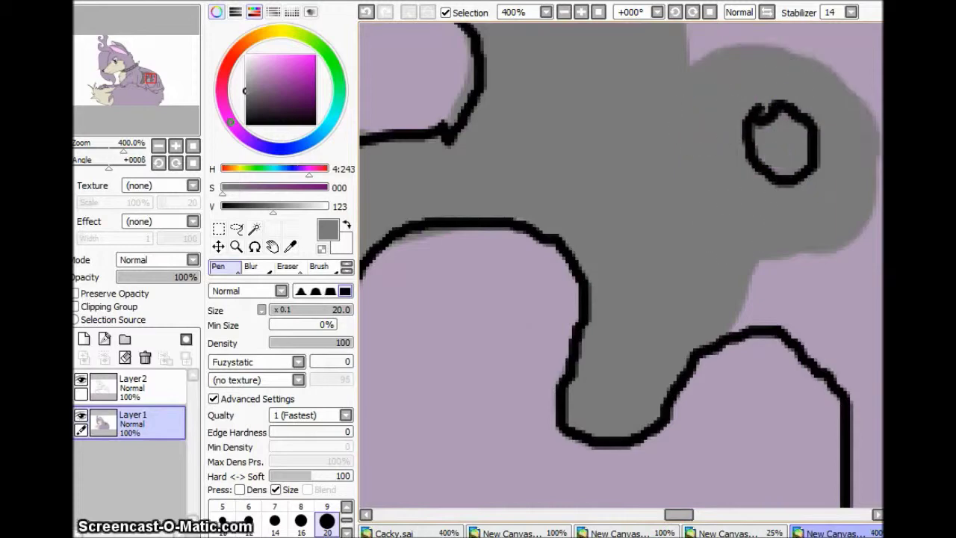
pyautogui.hscroll(4, 784, 119)
pyautogui.moveTo(747, 224); pyautogui.dragTo(844, 435)
# Step: Fill gray around the oval spot and along the patch's right edge
pyautogui.scroll(2, 845, 436)
pyautogui.hscroll(3, 678, 516)
pyautogui.scroll(-3, 662, 458)
pyautogui.moveTo(668, 60)
pyautogui.mouseDown()
pyautogui.moveTo(580, 420)
pyautogui.moveTo(685, 80)
pyautogui.mouseUp()
pyautogui.hscroll(-3, 692, 495)
pyautogui.moveTo(493, 389)
pyautogui.mouseDown()
pyautogui.moveTo(836, 344)
pyautogui.moveTo(632, 297)
pyautogui.moveTo(713, 310)
pyautogui.mouseUp()
pyautogui.scroll(3, 714, 310)
pyautogui.moveTo(822, 209); pyautogui.dragTo(871, 157)
# Step: Fill gray along the hook shape, lower band, and over the purple wedge
pyautogui.hscroll(-3, 871, 156)
pyautogui.moveTo(448, 149)
pyautogui.mouseDown()
pyautogui.moveTo(516, 322)
pyautogui.moveTo(710, 315)
pyautogui.mouseUp()
pyautogui.scroll(-3, 710, 315)
pyautogui.hscroll(3, 812, 435)
pyautogui.moveTo(813, 436); pyautogui.dragTo(463, 119)
pyautogui.scroll(-3, 792, 182)
pyautogui.scroll(3, 792, 182)
pyautogui.moveTo(613, 313); pyautogui.dragTo(828, 410)
pyautogui.hscroll(-3, 828, 410)
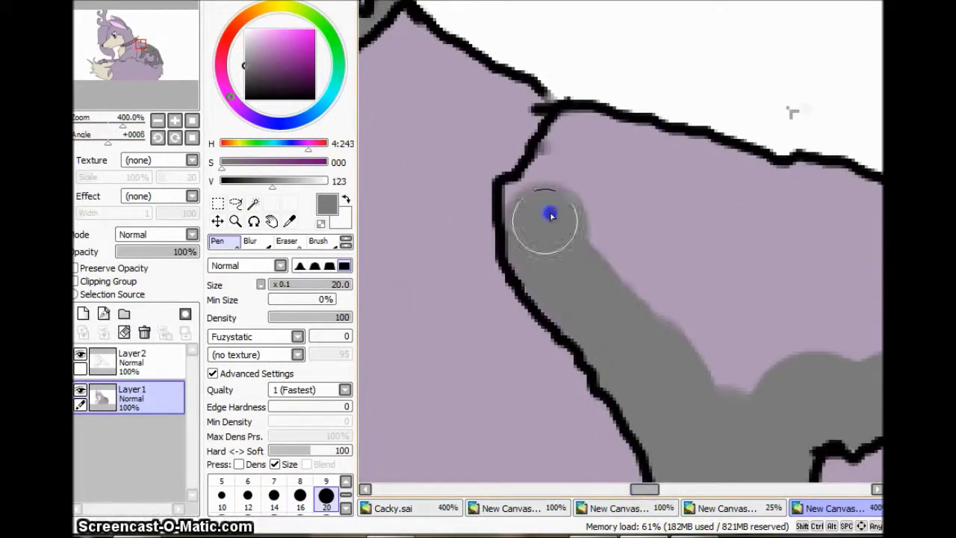
pyautogui.moveTo(550, 213)
pyautogui.mouseDown()
pyautogui.moveTo(625, 224)
pyautogui.moveTo(707, 282)
pyautogui.moveTo(593, 279)
pyautogui.mouseUp()
pyautogui.hscroll(3, 706, 282)
# Step: Touch up the back spots in lilac with a size 5 brush
pyautogui.click(176, 125)
pyautogui.click(235, 224)
pyautogui.click(222, 485)
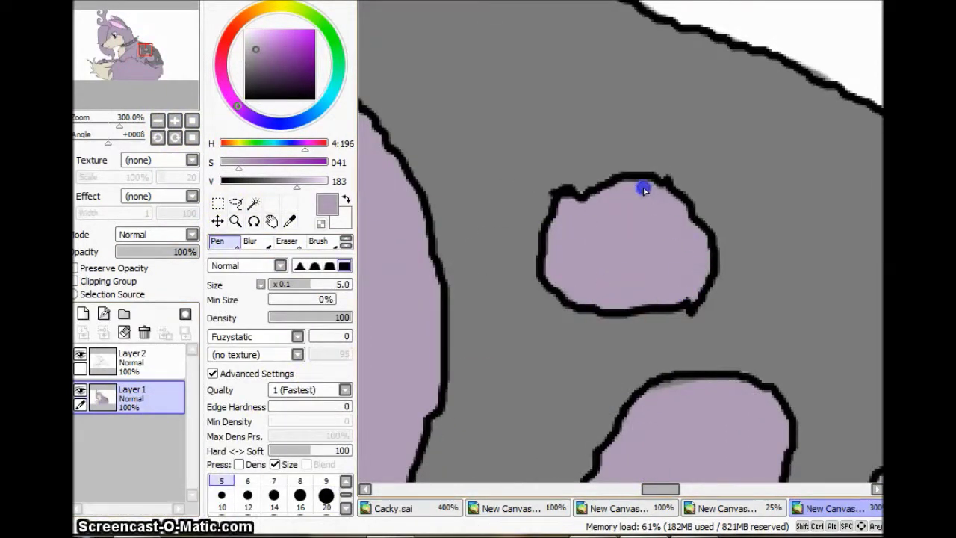
pyautogui.scroll(-3, 700, 145)
pyautogui.moveTo(600, 478); pyautogui.dragTo(642, 350)
pyautogui.moveTo(670, 493); pyautogui.dragTo(690, 492)
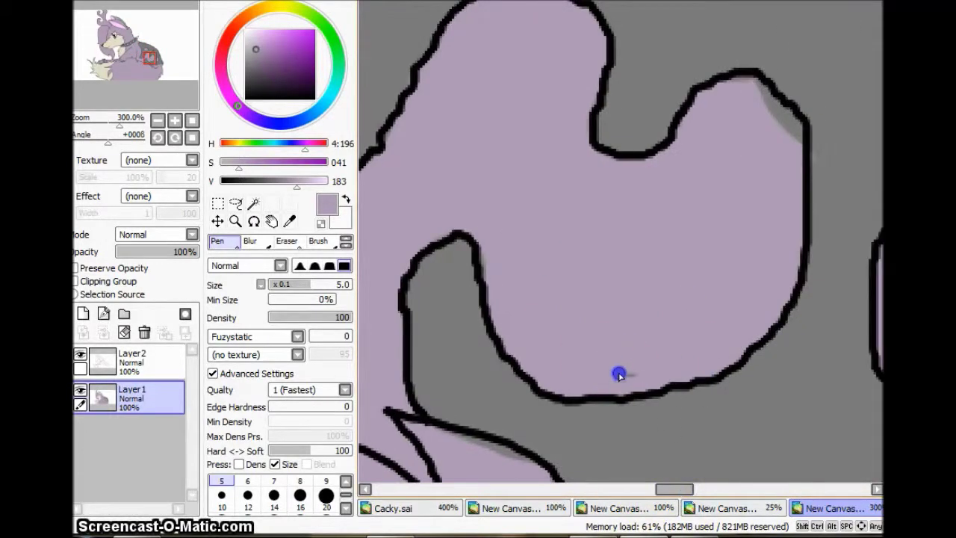
pyautogui.scroll(5, 769, 106)
pyautogui.scroll(3, 620, 239)
pyautogui.scroll(-5, 496, 340)
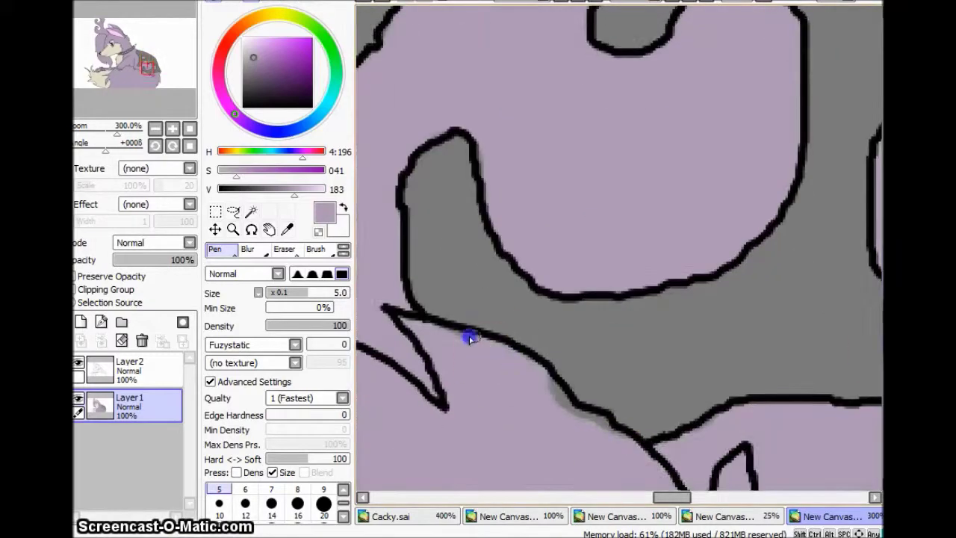
# Step: Eyedrop the patch gray to fill the paw band, then add a new Layer3
pyautogui.click(189, 129)
pyautogui.click(173, 128)
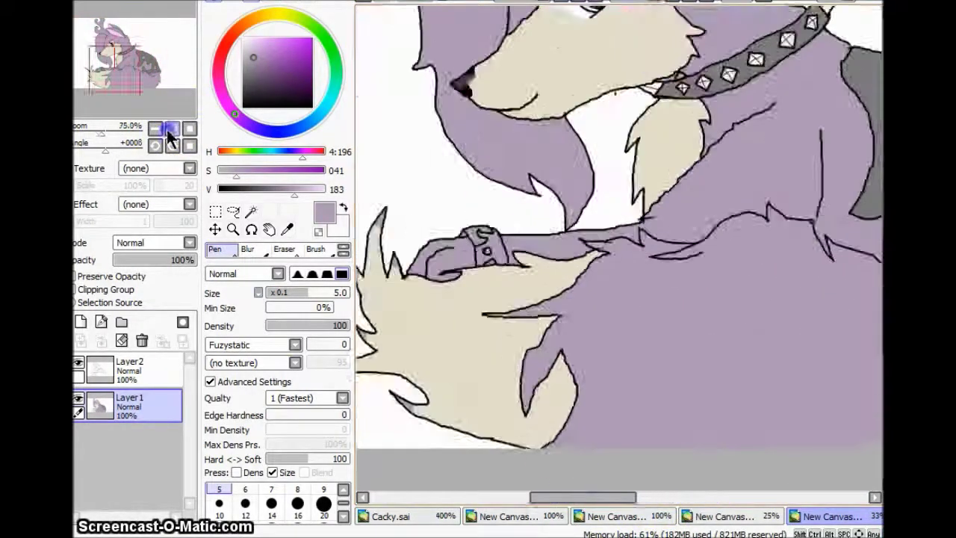
pyautogui.keyDown('alt'); pyautogui.click(667, 454); pyautogui.keyUp('alt')
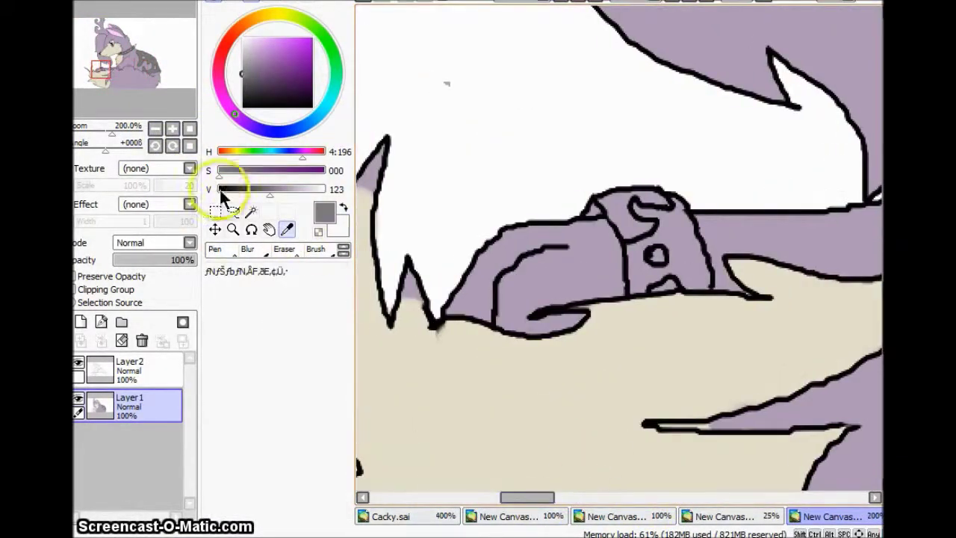
pyautogui.press(']')
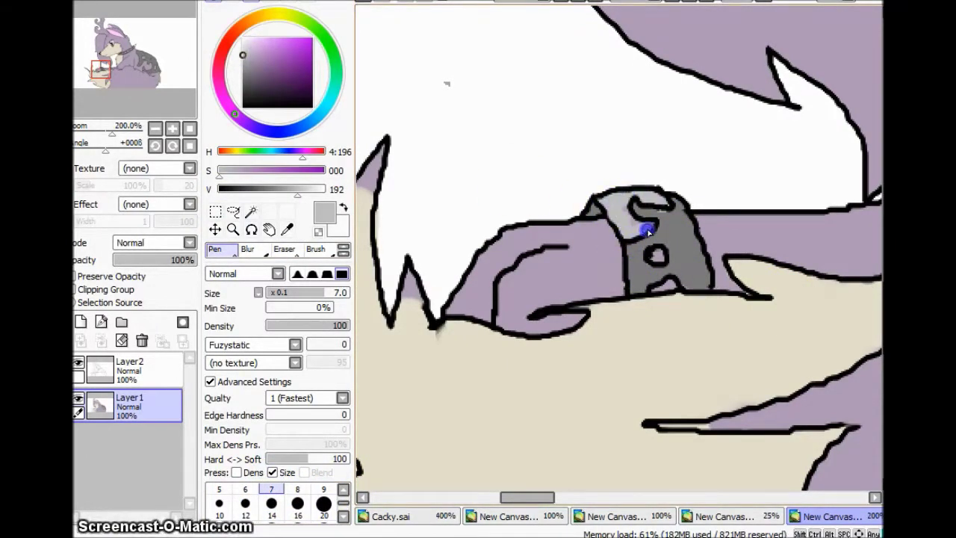
pyautogui.click(156, 128)
pyautogui.click(156, 128)
pyautogui.moveTo(640, 495); pyautogui.dragTo(651, 502)
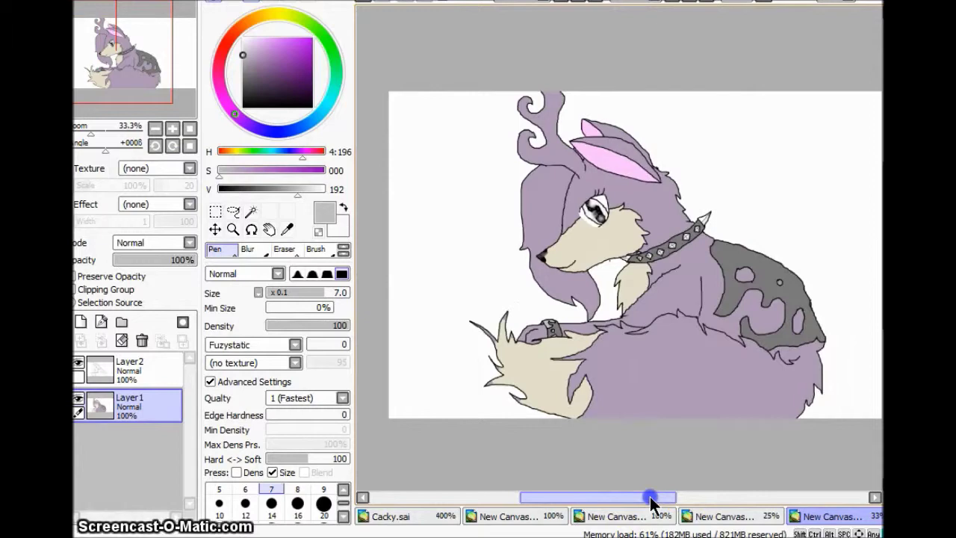
pyautogui.hotkey('ctrl', 'shift', 'n')
# Step: Sample the lilac fur colour and paint light lilac shading across the wolf's body
pyautogui.keyDown('alt'); pyautogui.click(249, 168); pyautogui.keyUp('alt')
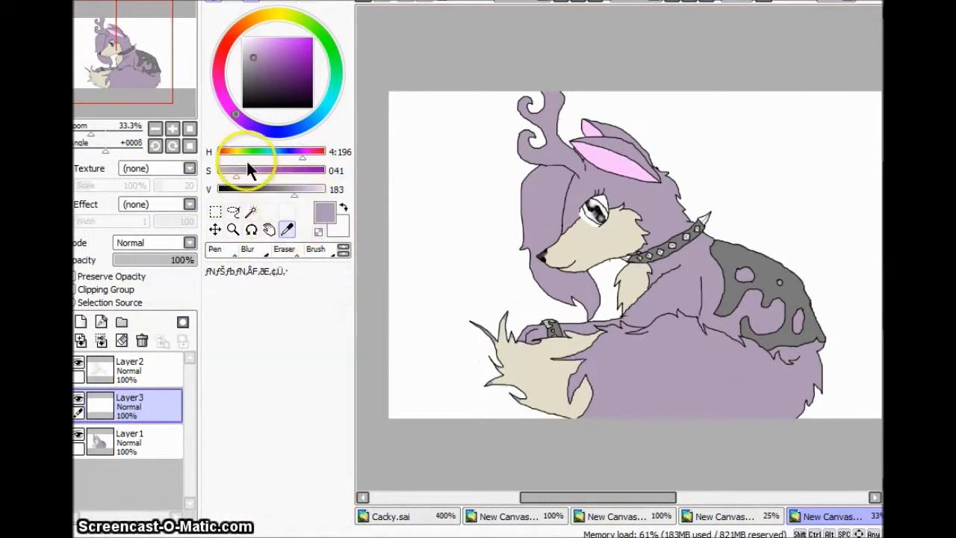
pyautogui.click(173, 129)
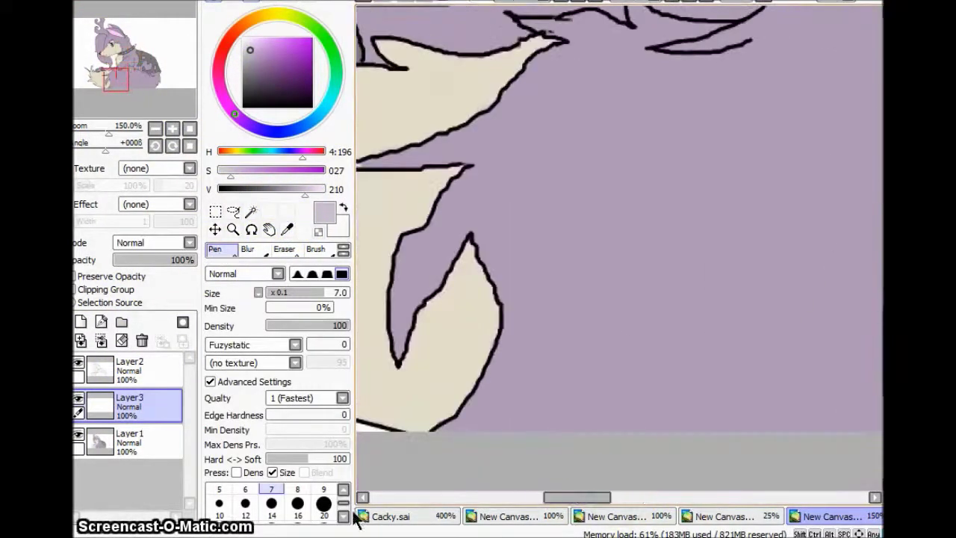
pyautogui.moveTo(646, 101); pyautogui.dragTo(730, 445)
pyautogui.moveTo(586, 497); pyautogui.dragTo(619, 495)
pyautogui.scroll(-5, 700, 299)
pyautogui.moveTo(700, 299); pyautogui.dragTo(418, 291)
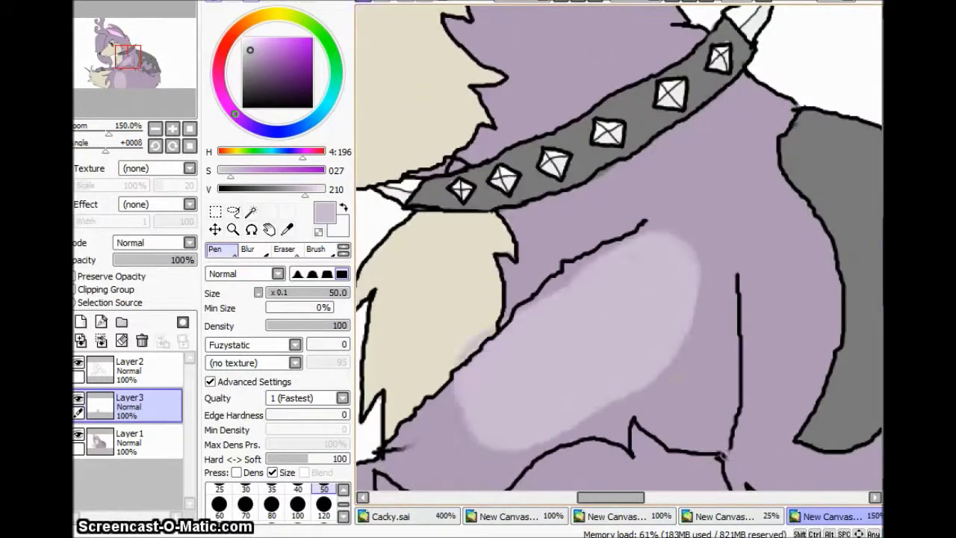
pyautogui.scroll(5, 879, 227)
pyautogui.hscroll(-5, 672, 299)
pyautogui.scroll(-3, 552, 446)
pyautogui.scroll(3, 774, 271)
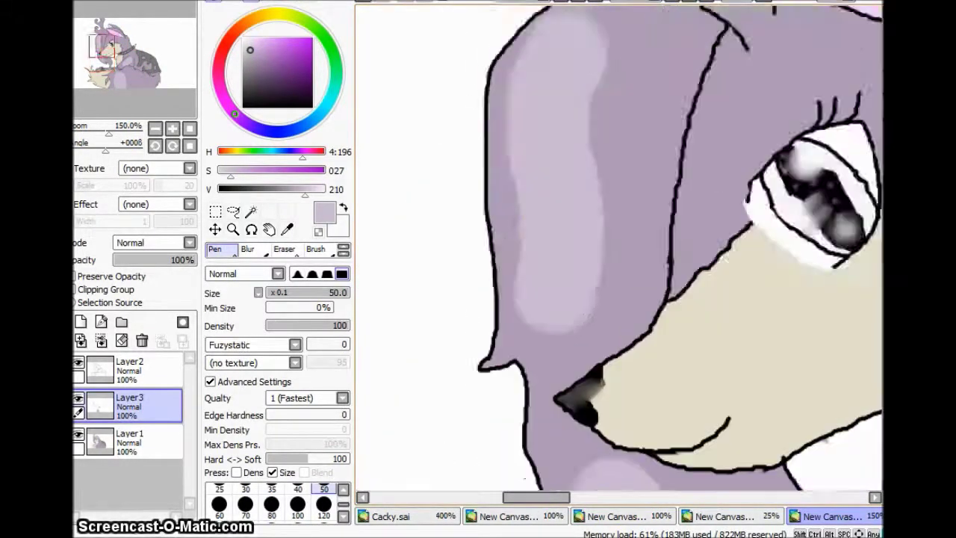
pyautogui.scroll(5, 597, 299)
# Step: Shade the lower head curl, upper curl and stem lighter with a smaller brush
pyautogui.click(220, 502)
pyautogui.click(219, 503)
pyautogui.moveTo(657, 407); pyautogui.dragTo(495, 367)
pyautogui.moveTo(486, 172)
pyautogui.mouseDown()
pyautogui.moveTo(591, 260)
pyautogui.moveTo(629, 381)
pyautogui.mouseUp()
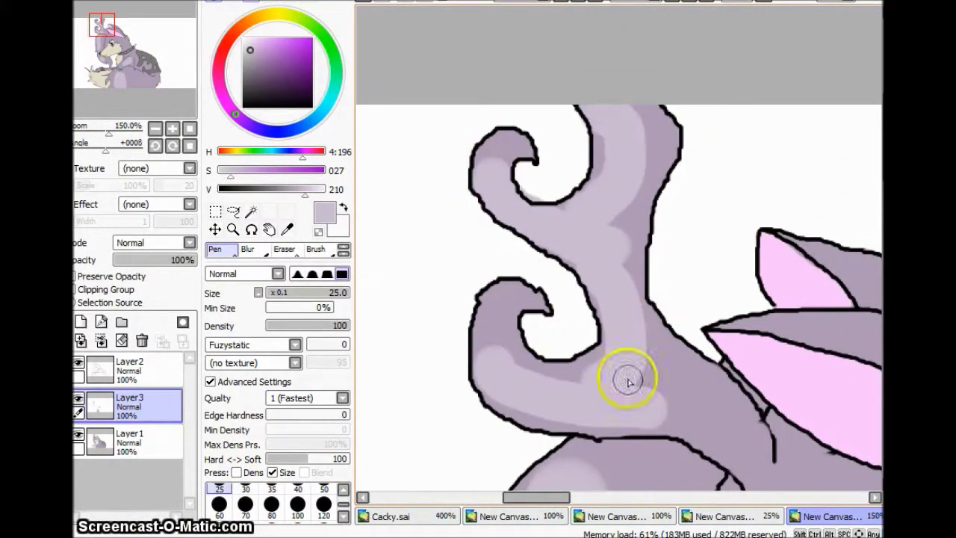
# Step: Blur the new lilac shading on the head and curls, finishing with a much larger blur size
pyautogui.click(248, 248)
pyautogui.moveTo(485, 166); pyautogui.dragTo(625, 89)
pyautogui.moveTo(493, 344); pyautogui.dragTo(649, 403)
pyautogui.scroll(-5, 864, 363)
pyautogui.moveTo(531, 104)
pyautogui.mouseDown()
pyautogui.moveTo(531, 301)
pyautogui.moveTo(564, 219)
pyautogui.moveTo(511, 342)
pyautogui.mouseUp()
pyautogui.scroll(-6, 667, 306)
pyautogui.hscroll(5, 595, 240)
pyautogui.hscroll(-2, 604, 497)
pyautogui.scroll(-5, 523, 336)
pyautogui.click(331, 508)
pyautogui.moveTo(598, 150)
pyautogui.mouseDown()
pyautogui.moveTo(510, 405)
pyautogui.moveTo(560, 241)
pyautogui.mouseUp()
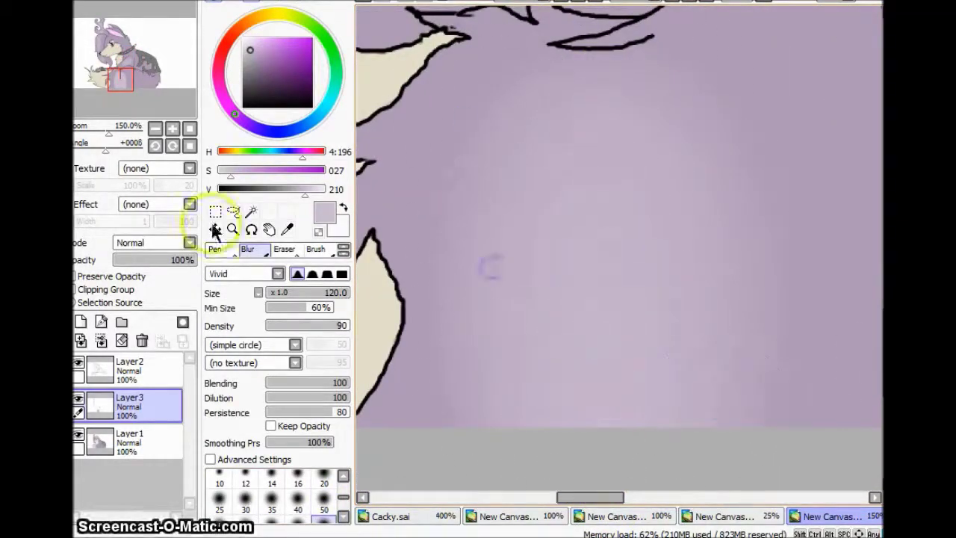
# Step: Blur the shading beside the eye, undoing and then restoring that stroke
pyautogui.press('-')
pyautogui.press('-')
pyautogui.press('-')
pyautogui.press('-')
pyautogui.click(545, 310)
pyautogui.click(173, 129)
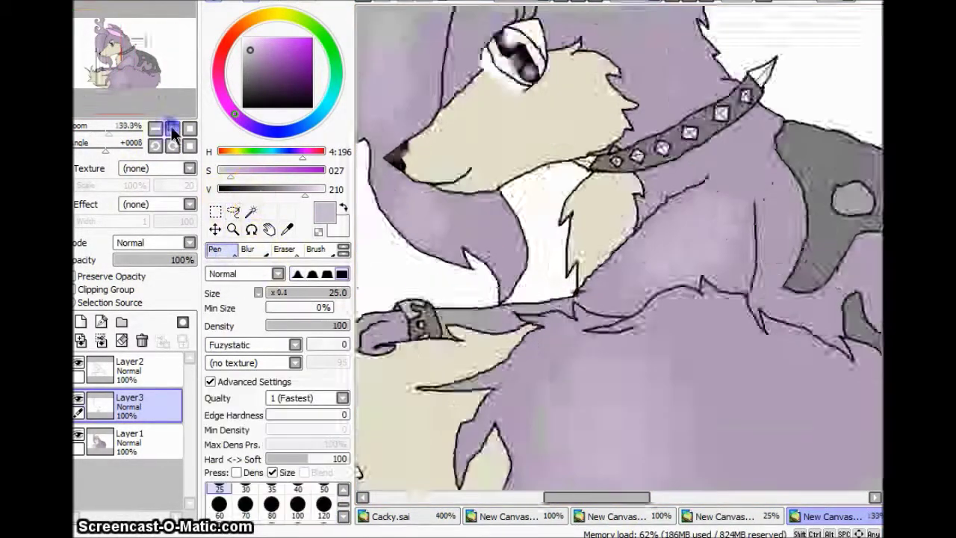
pyautogui.moveTo(522, 207); pyautogui.dragTo(508, 373)
pyautogui.click(284, 316)
pyautogui.hotkey('ctrl', 'z')
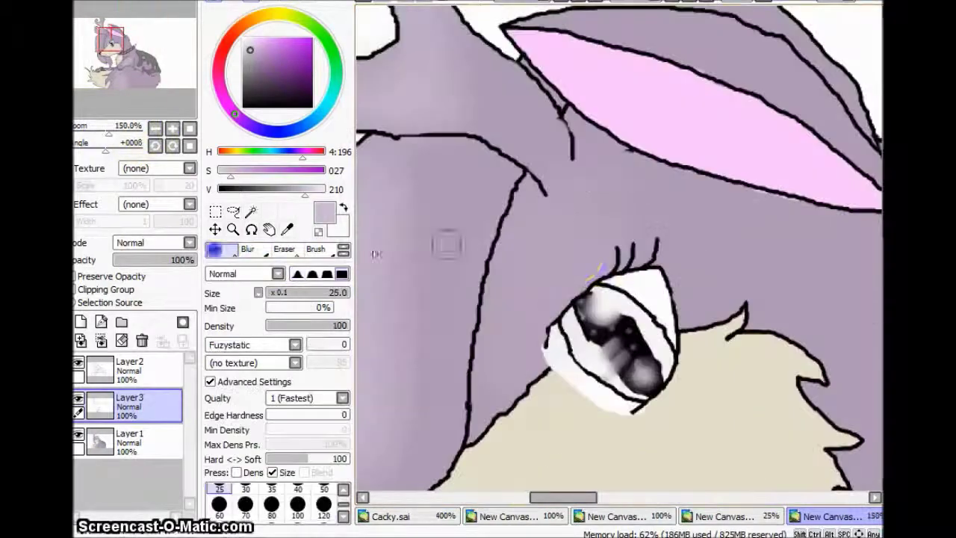
pyautogui.hotkey('ctrl', 'y')
pyautogui.press('-')
pyautogui.press('-')
pyautogui.press('-')
pyautogui.press('-')
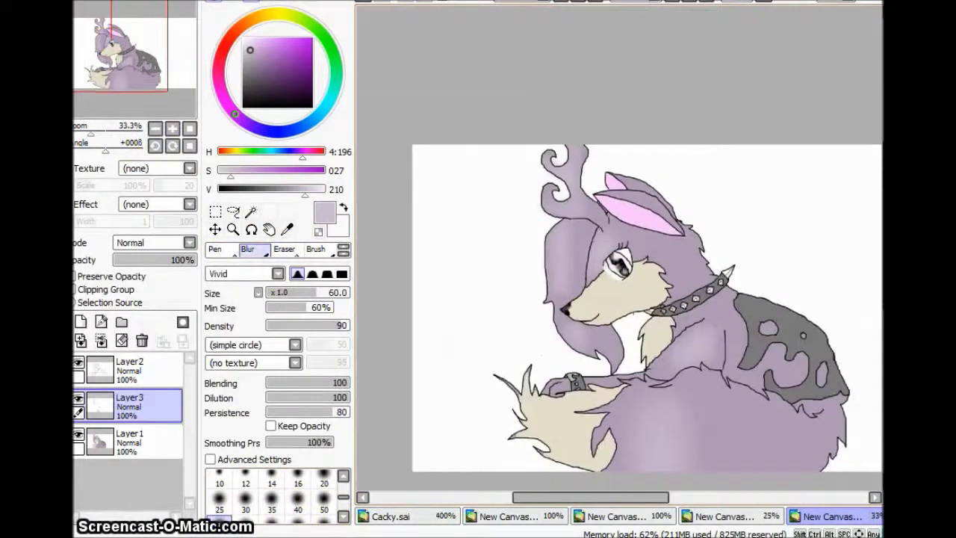
# Step: Paint large darker lilac shadows with a size-50 Pen across the lower body toward its edge
pyautogui.click(251, 62)
pyautogui.press('n')
pyautogui.moveTo(91, 133); pyautogui.dragTo(112, 133)
pyautogui.moveTo(523, 224); pyautogui.dragTo(437, 382)
pyautogui.moveTo(732, 282); pyautogui.dragTo(663, 405)
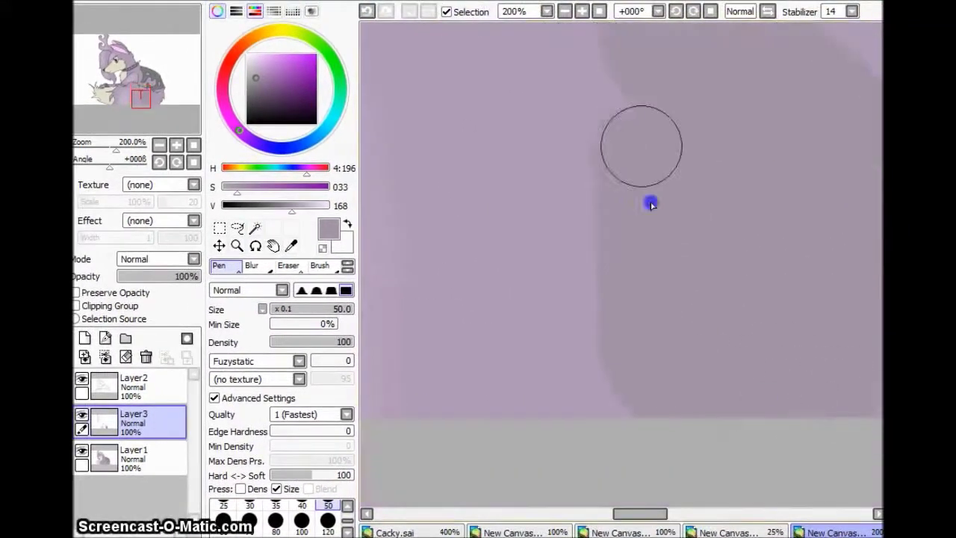
pyautogui.moveTo(646, 186); pyautogui.dragTo(627, 355)
pyautogui.scroll(8, 631, 371)
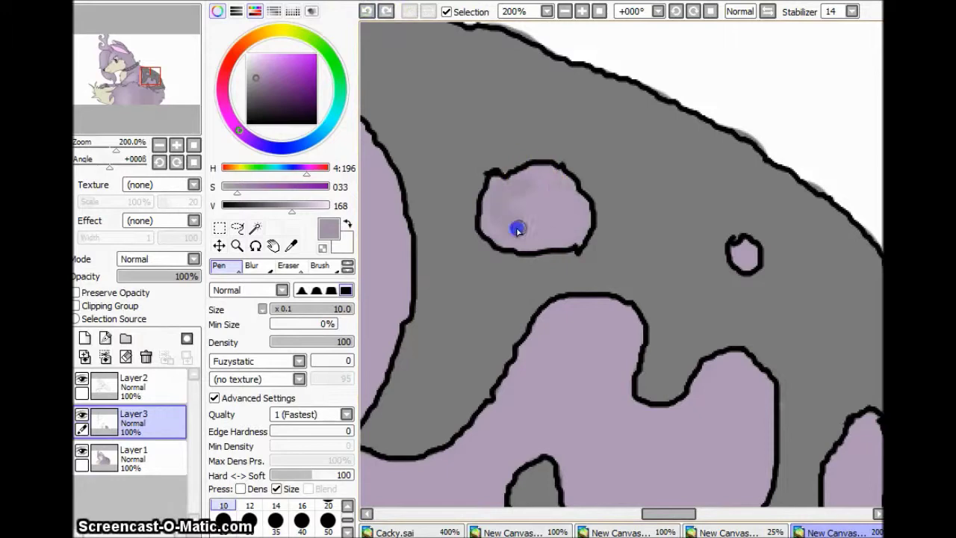
pyautogui.scroll(-5, 569, 208)
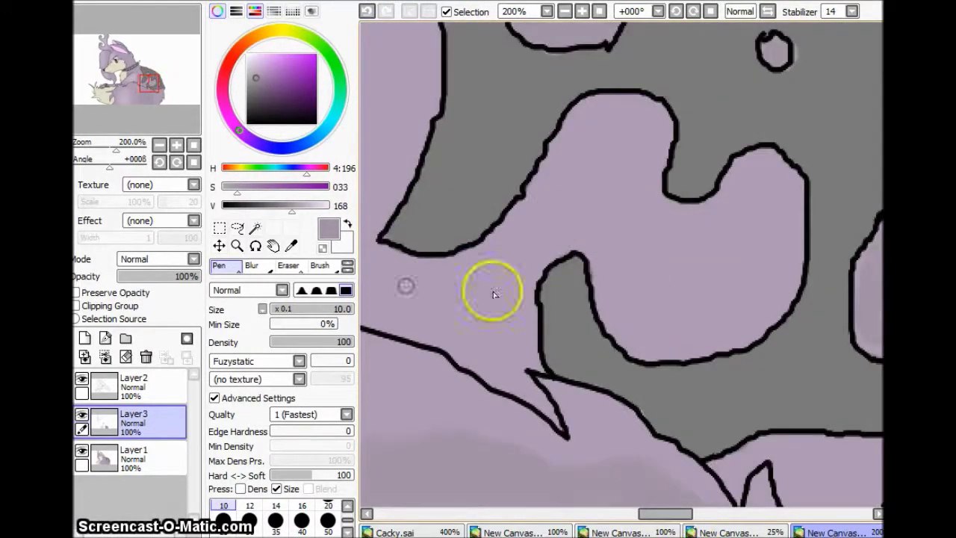